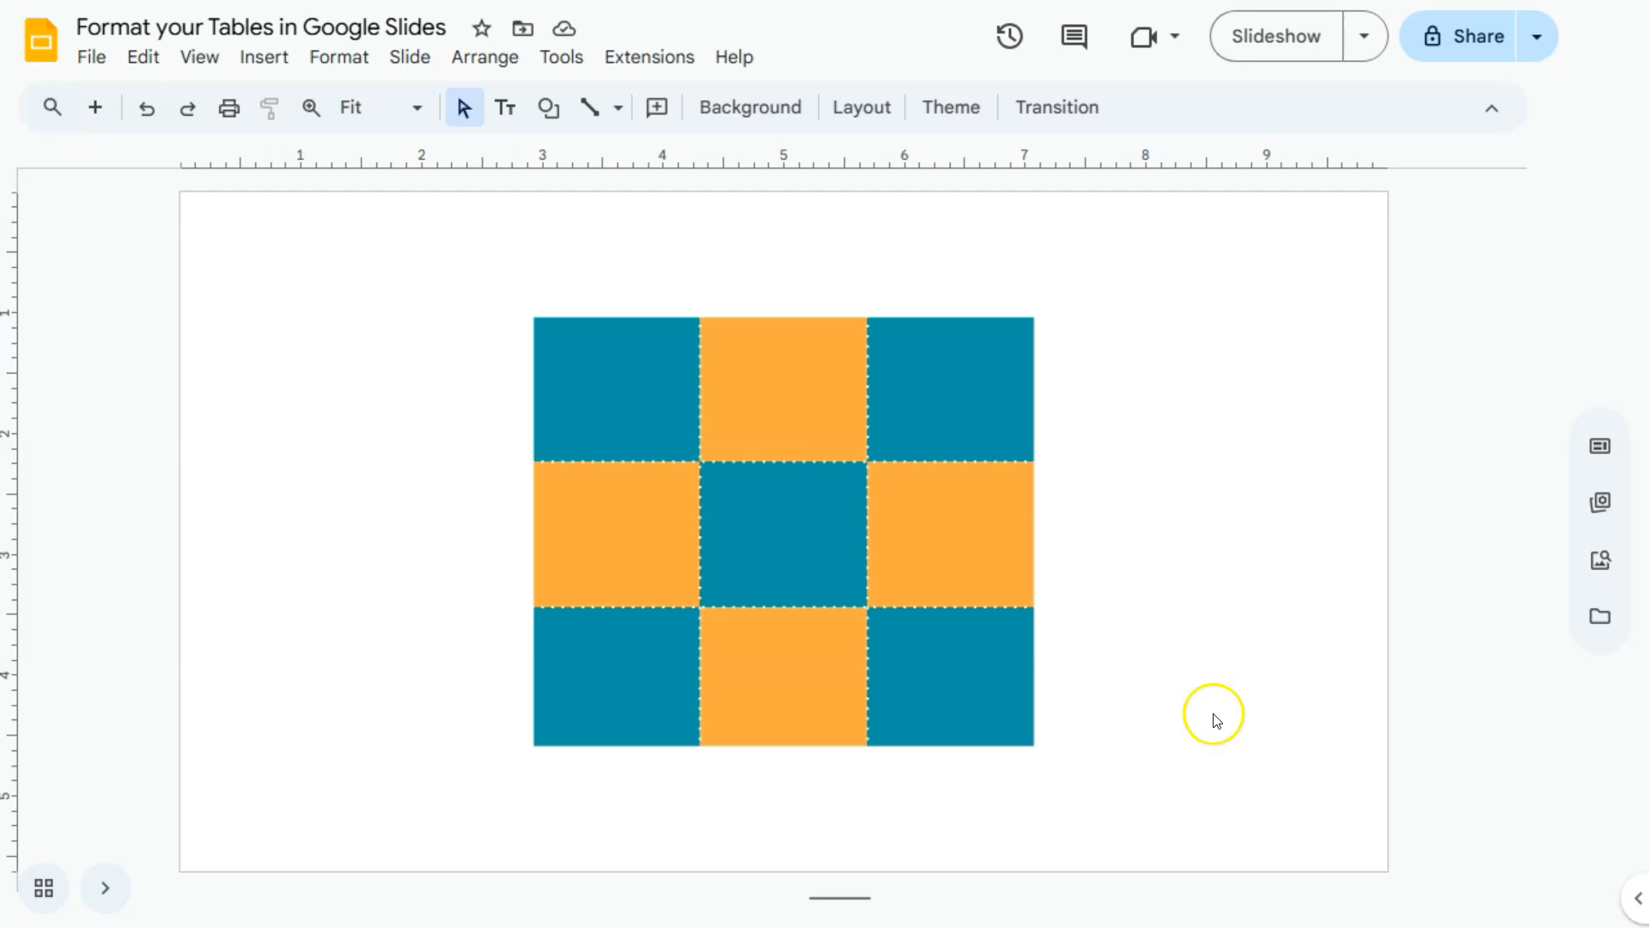
# Clear the existing table from the slide and insert a blank 3 x 3 table.
pyautogui.hotkey('ctrl', 'z')
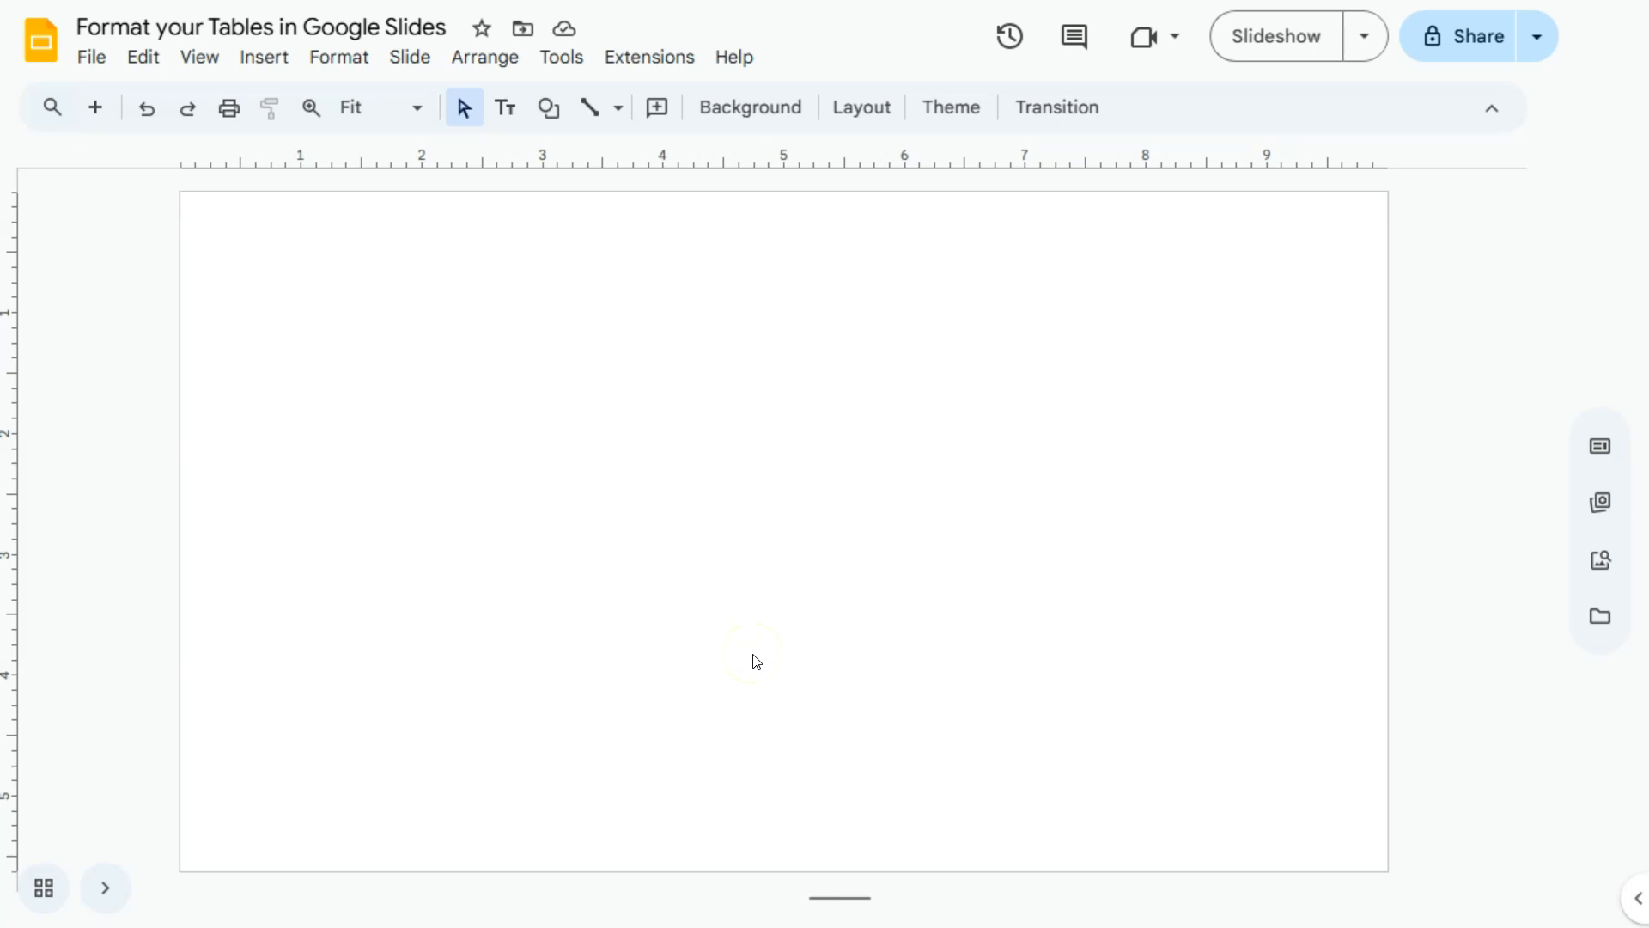
pyautogui.click(265, 60)
pyautogui.moveTo(342, 325)
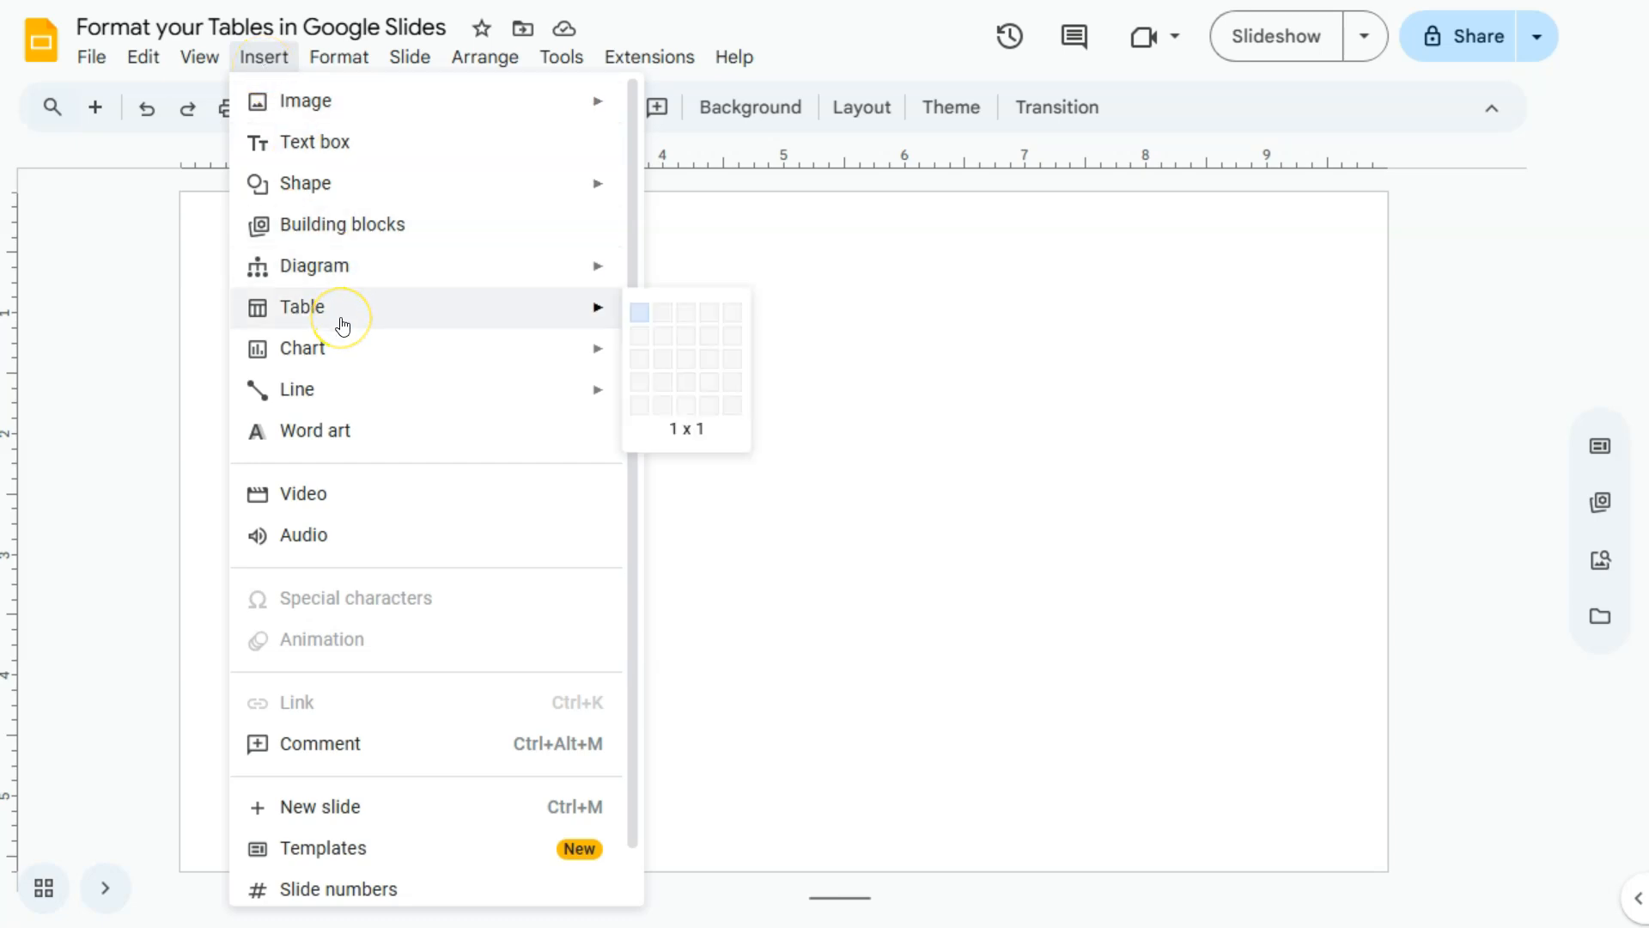
pyautogui.click(688, 358)
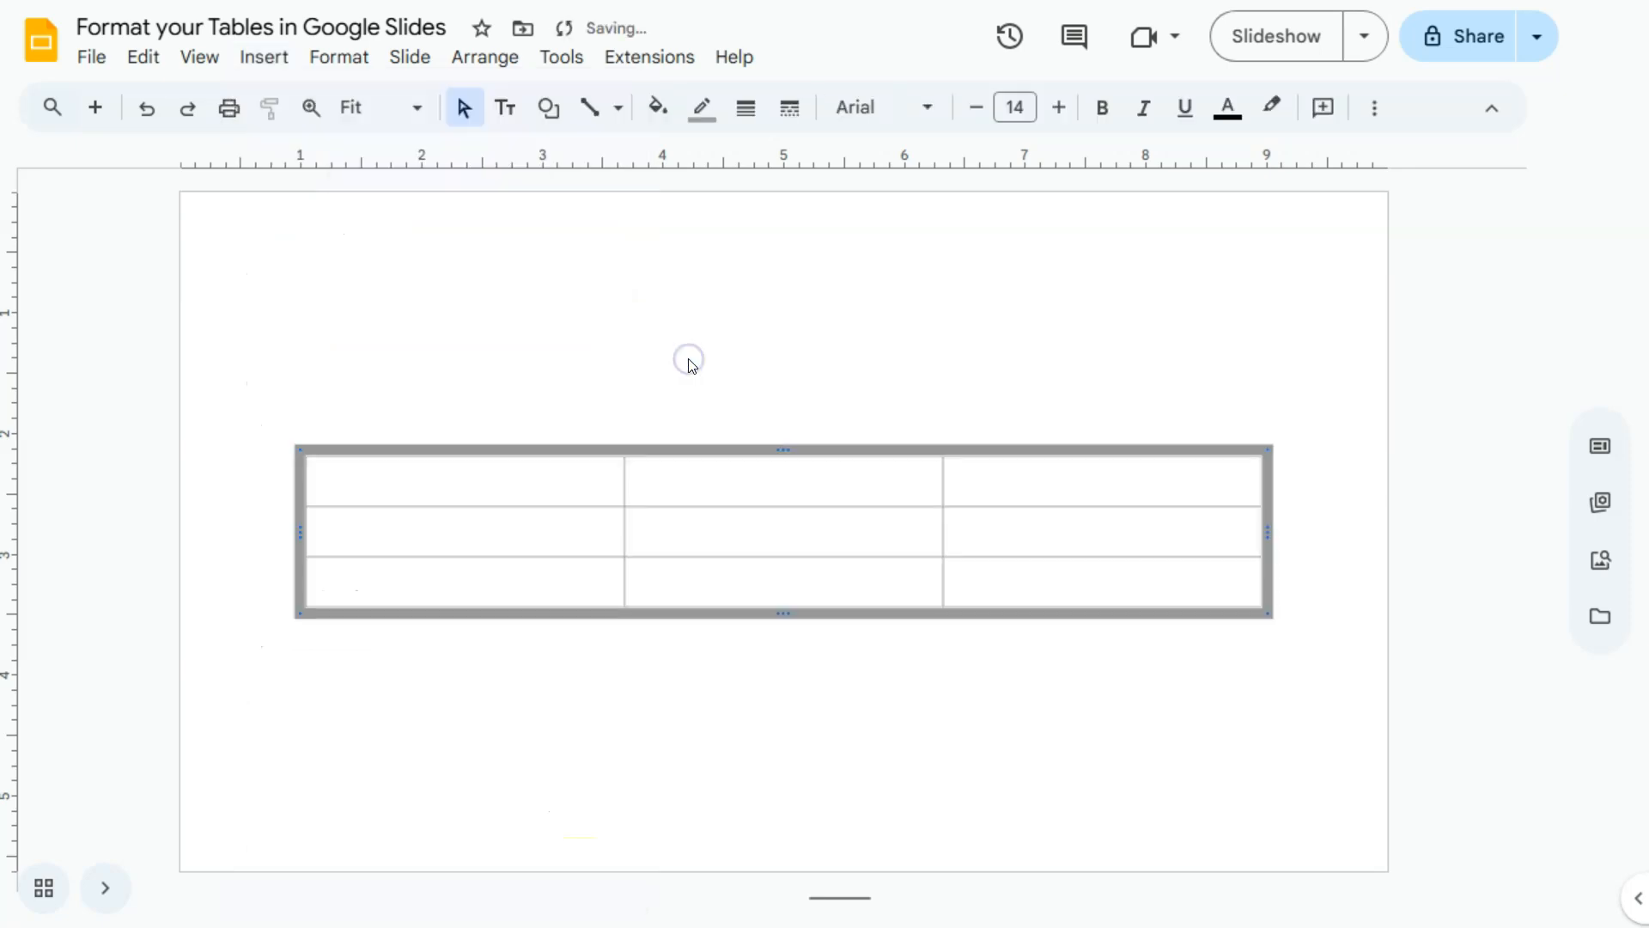
pyautogui.click(707, 386)
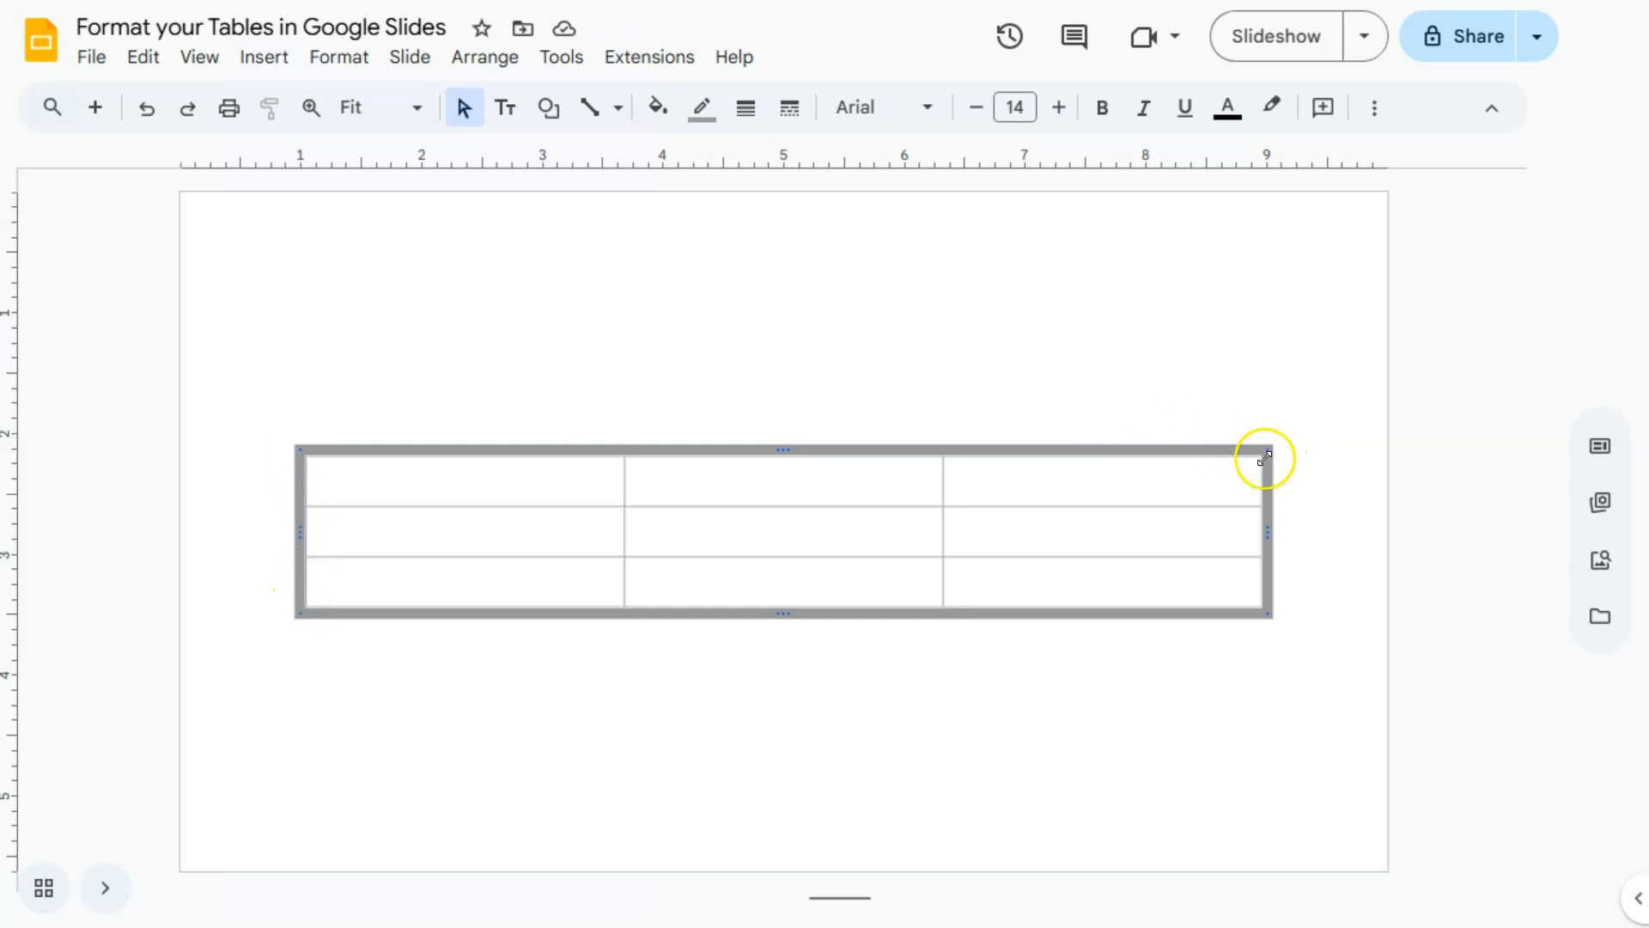
# Resize the table to about 4.4 inches wide and 3.7 inches tall so its cells are nearly square.
pyautogui.moveTo(1272, 615); pyautogui.dragTo(921, 788)
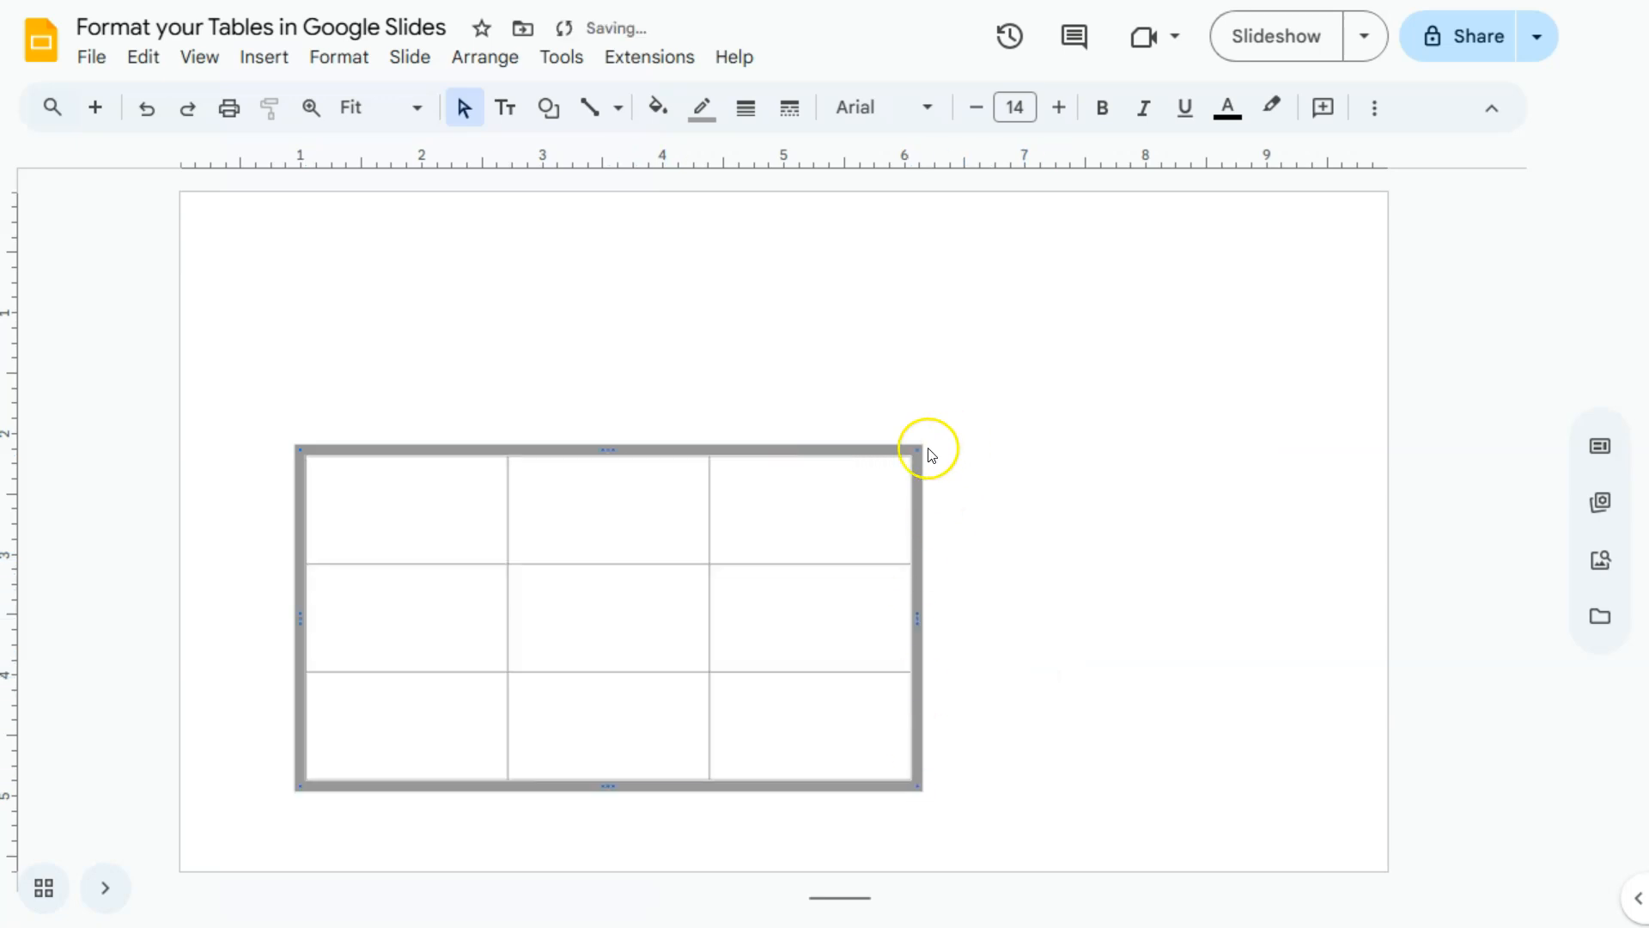
pyautogui.moveTo(919, 449); pyautogui.dragTo(917, 338)
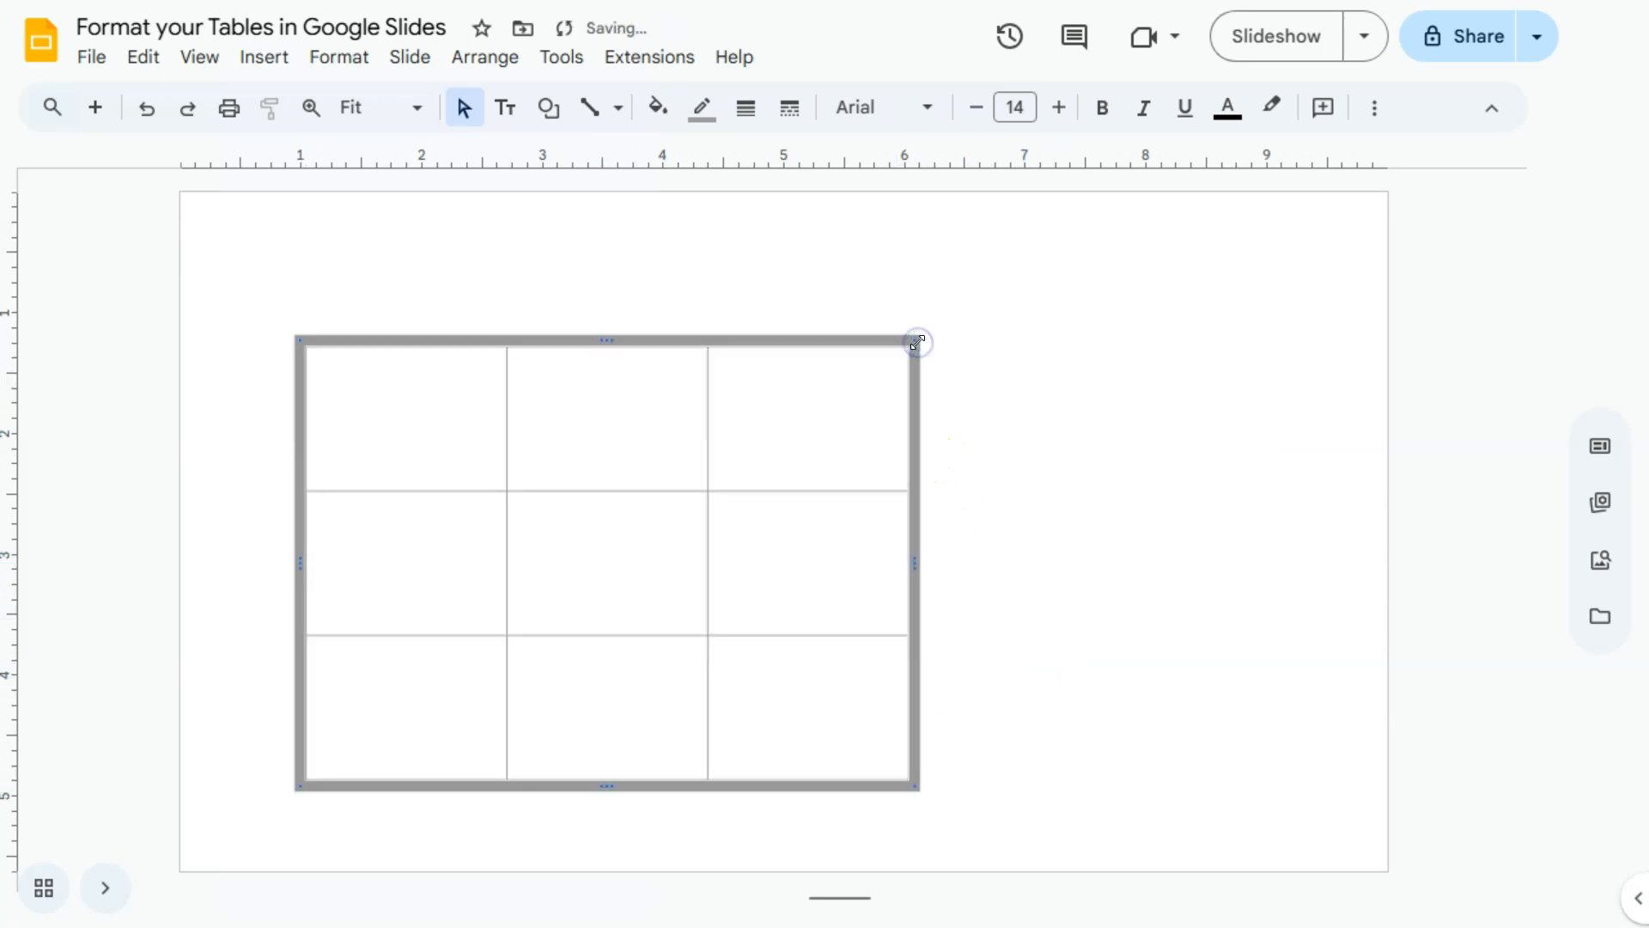
pyautogui.moveTo(917, 559); pyautogui.dragTo(1056, 559)
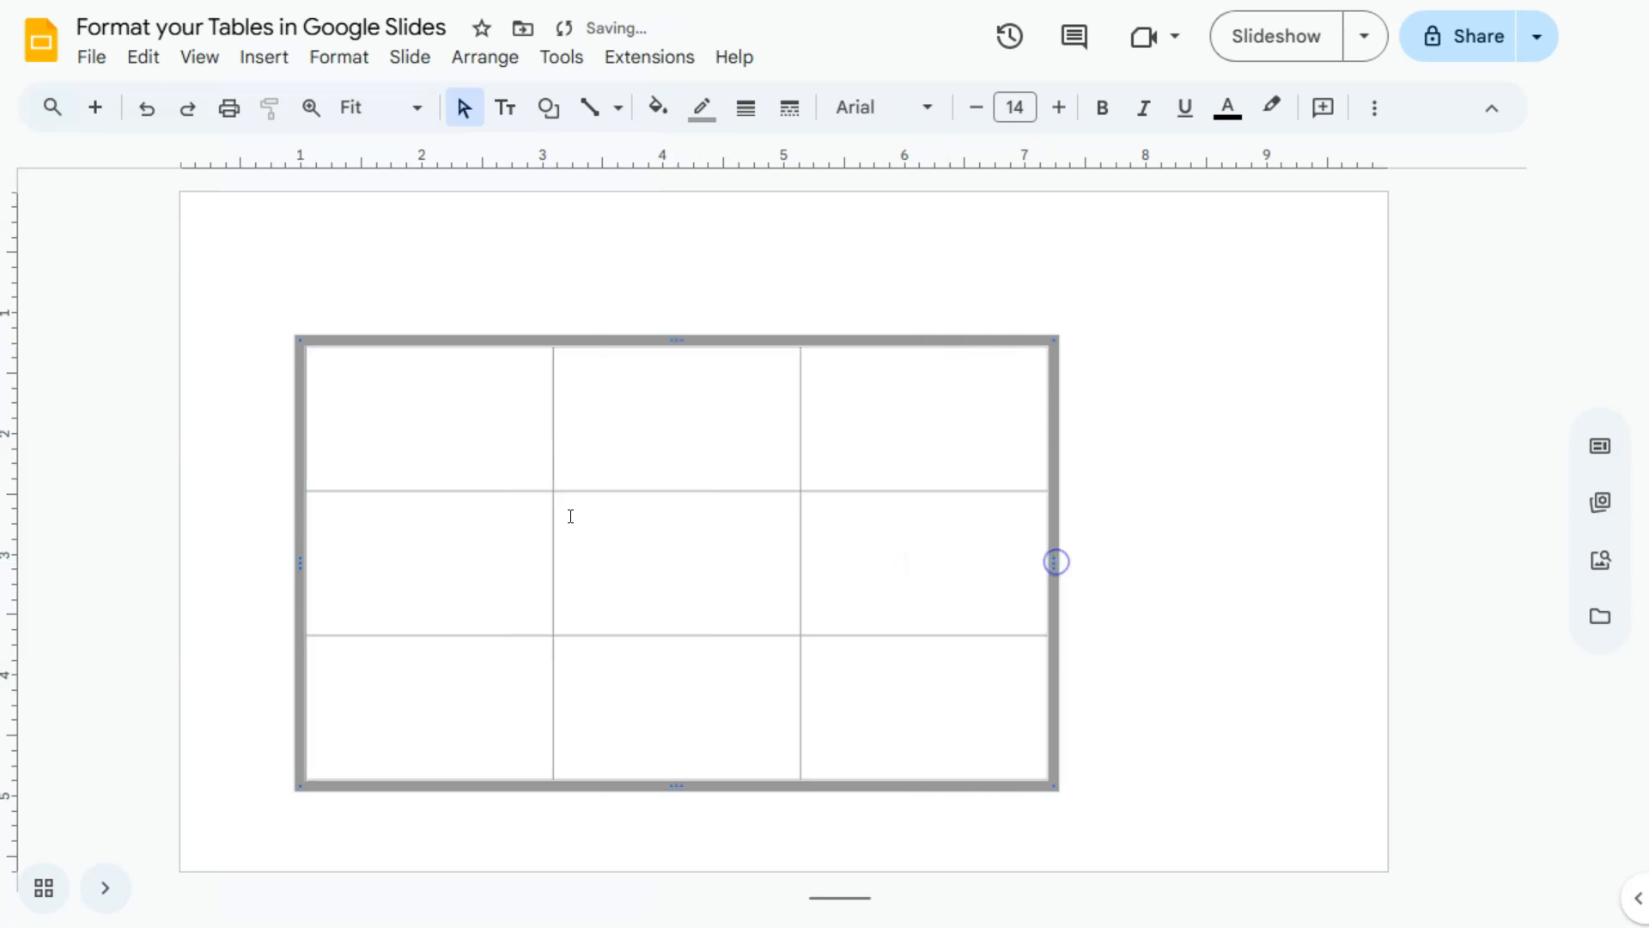
pyautogui.moveTo(296, 560); pyautogui.dragTo(416, 573)
pyautogui.moveTo(733, 341); pyautogui.dragTo(733, 375)
pyautogui.moveTo(728, 800); pyautogui.dragTo(733, 844)
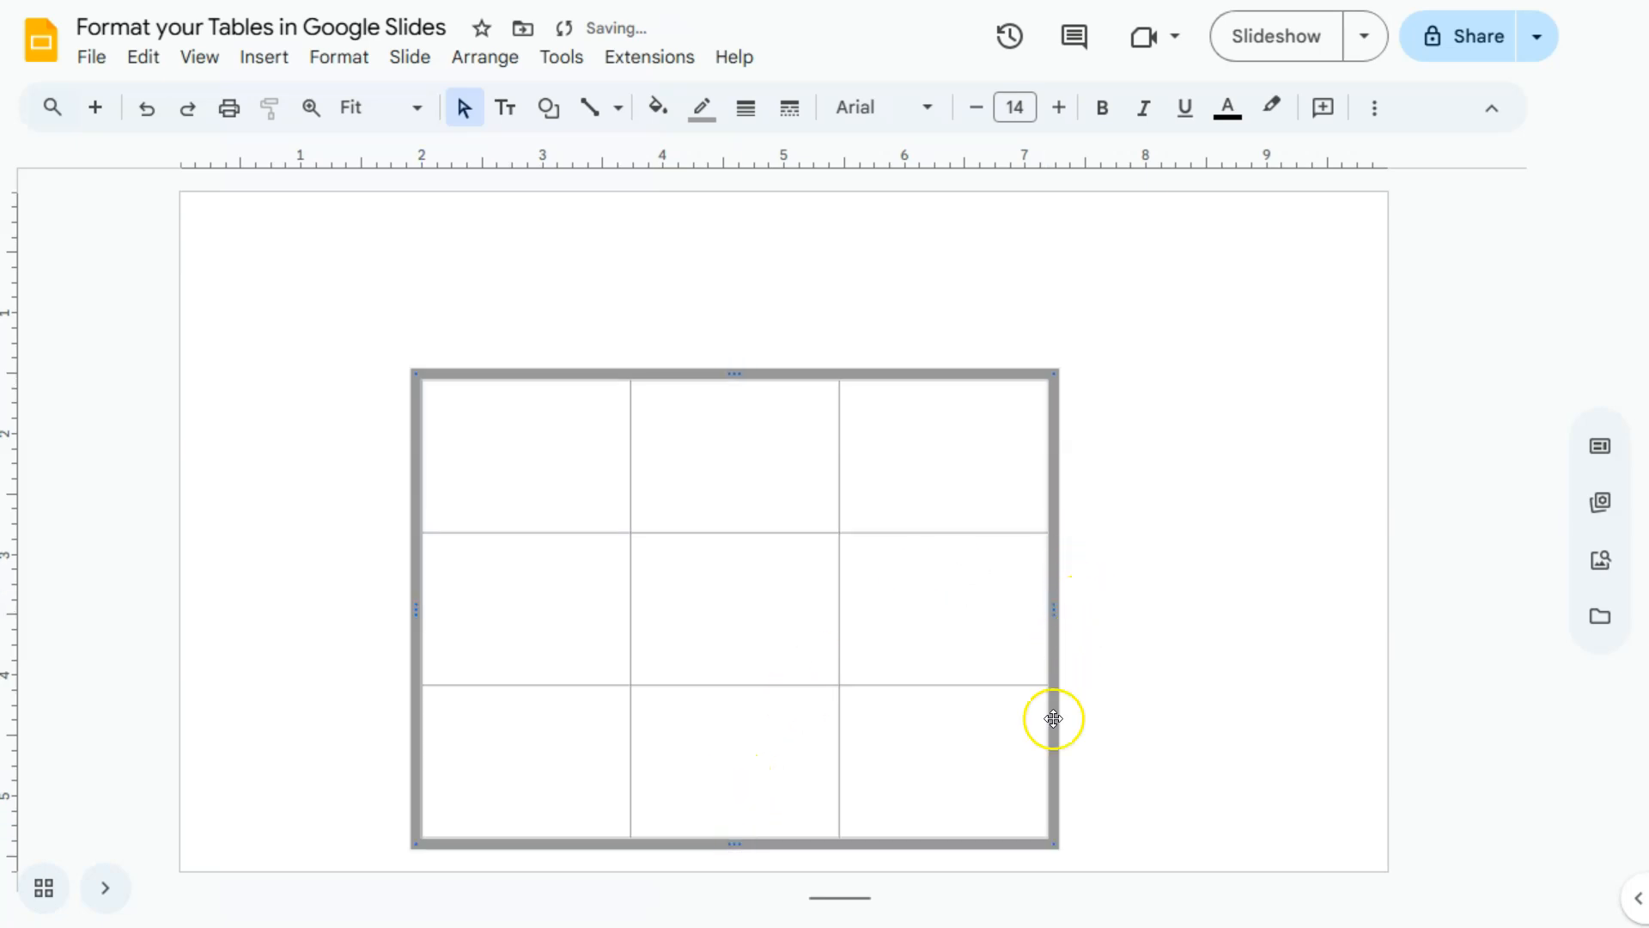
pyautogui.moveTo(1055, 848); pyautogui.dragTo(958, 840)
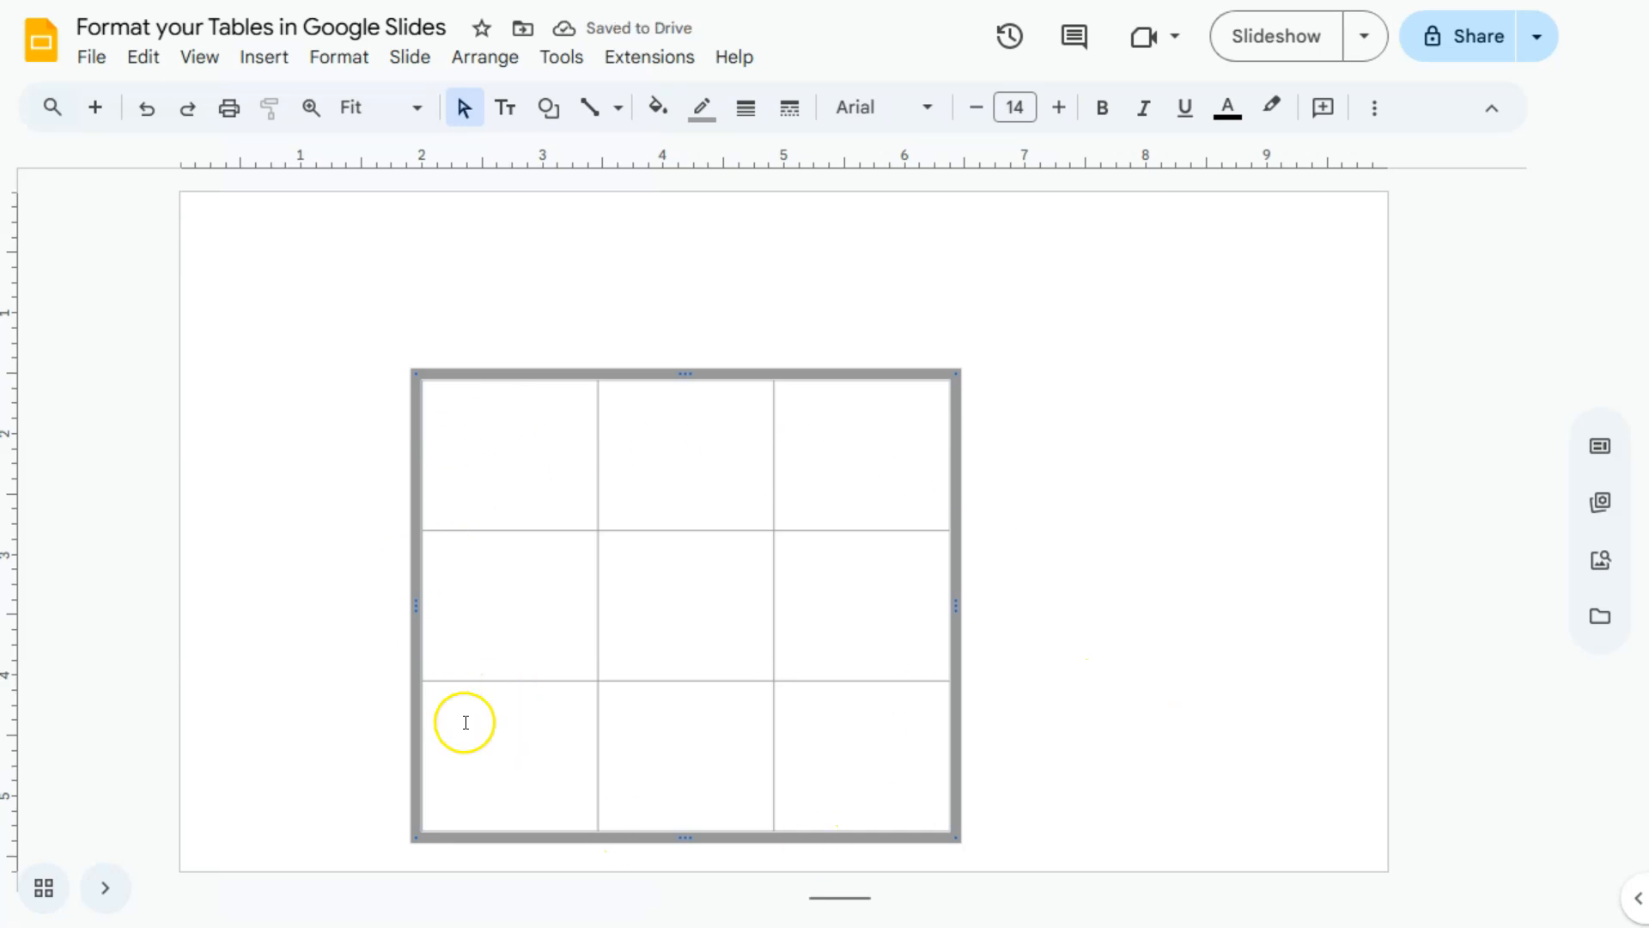
pyautogui.click(505, 456)
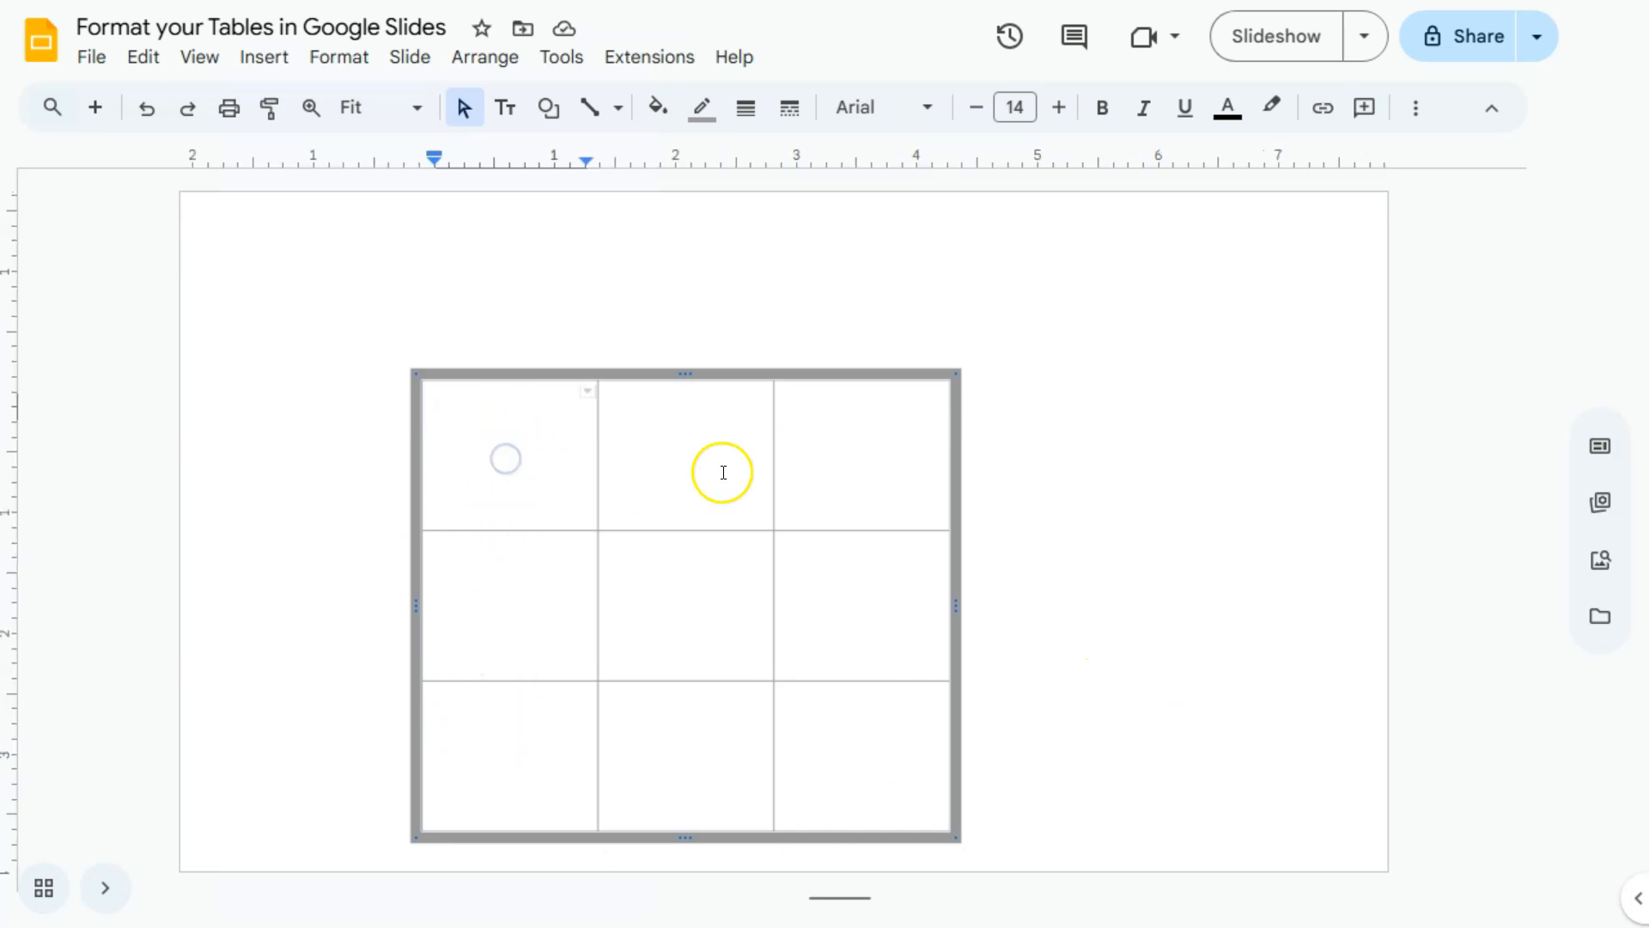
pyautogui.moveTo(549, 441); pyautogui.dragTo(803, 752)
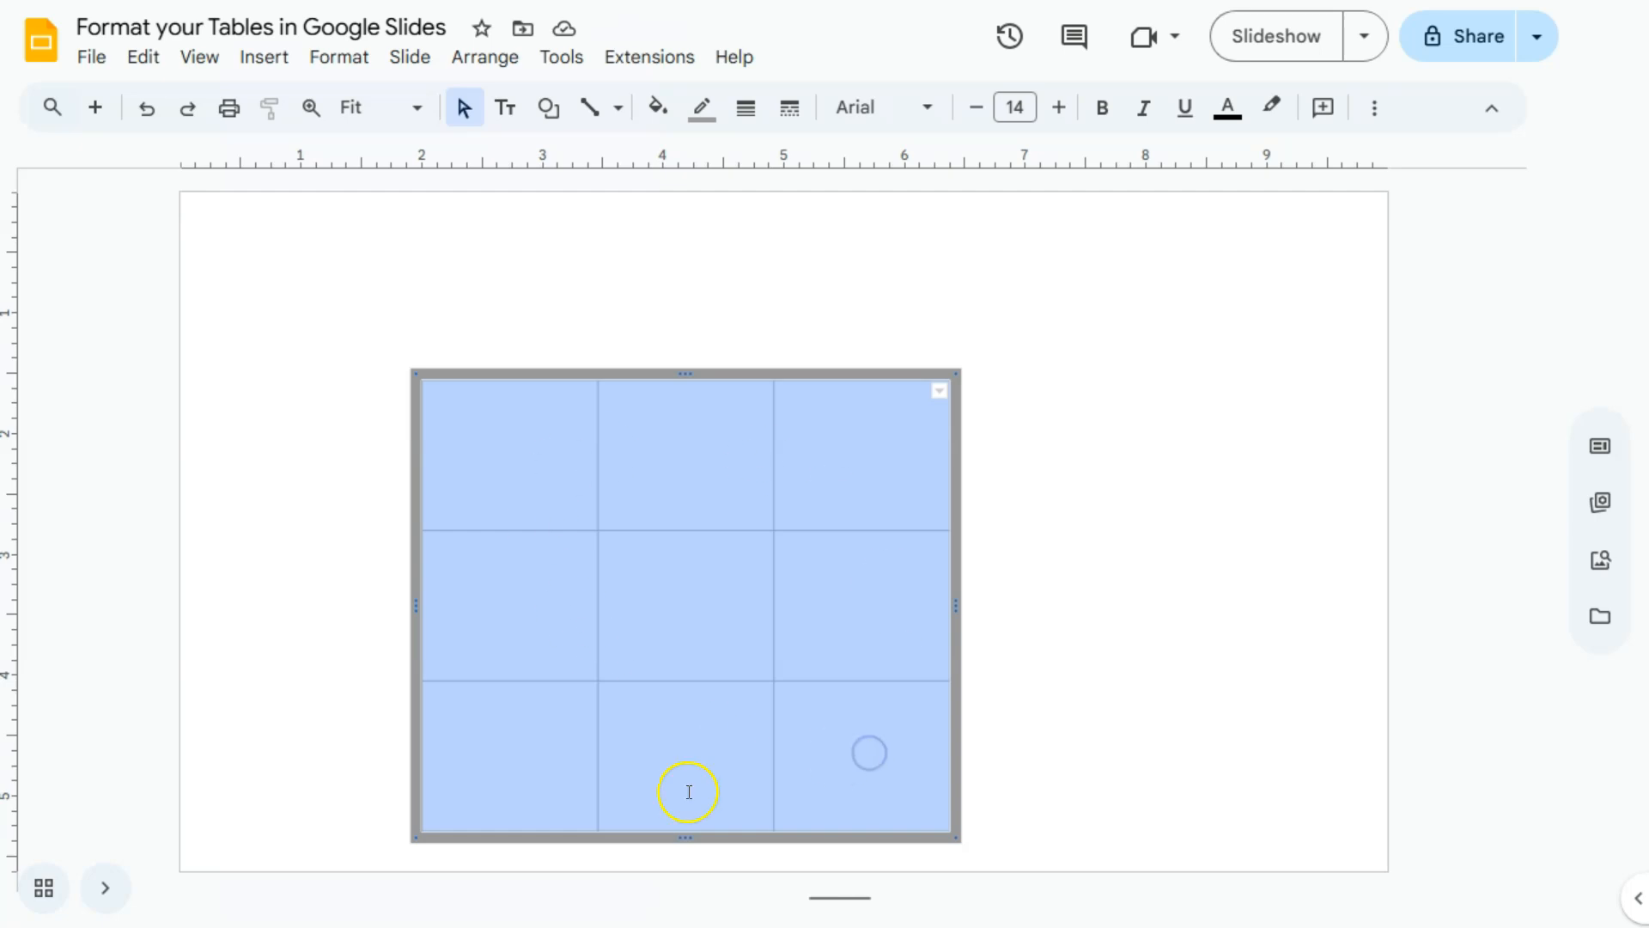
pyautogui.click(1070, 487)
# Move the whole table to the center of the slide.
pyautogui.click(721, 431)
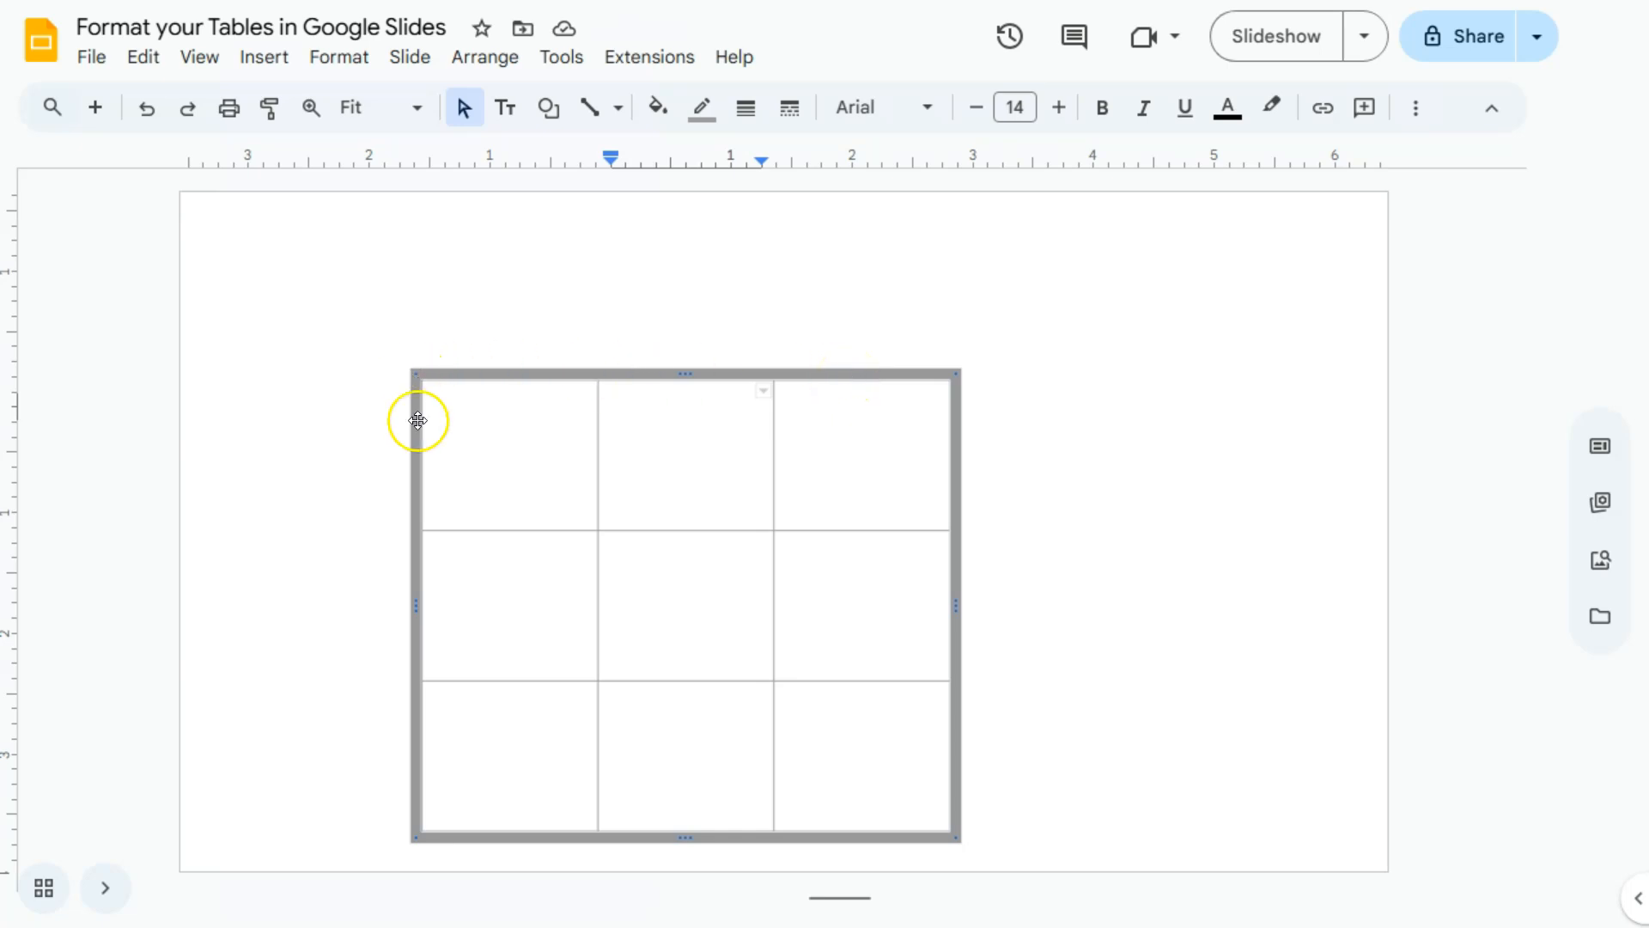
pyautogui.moveTo(853, 373); pyautogui.dragTo(958, 307)
pyautogui.click(1157, 286)
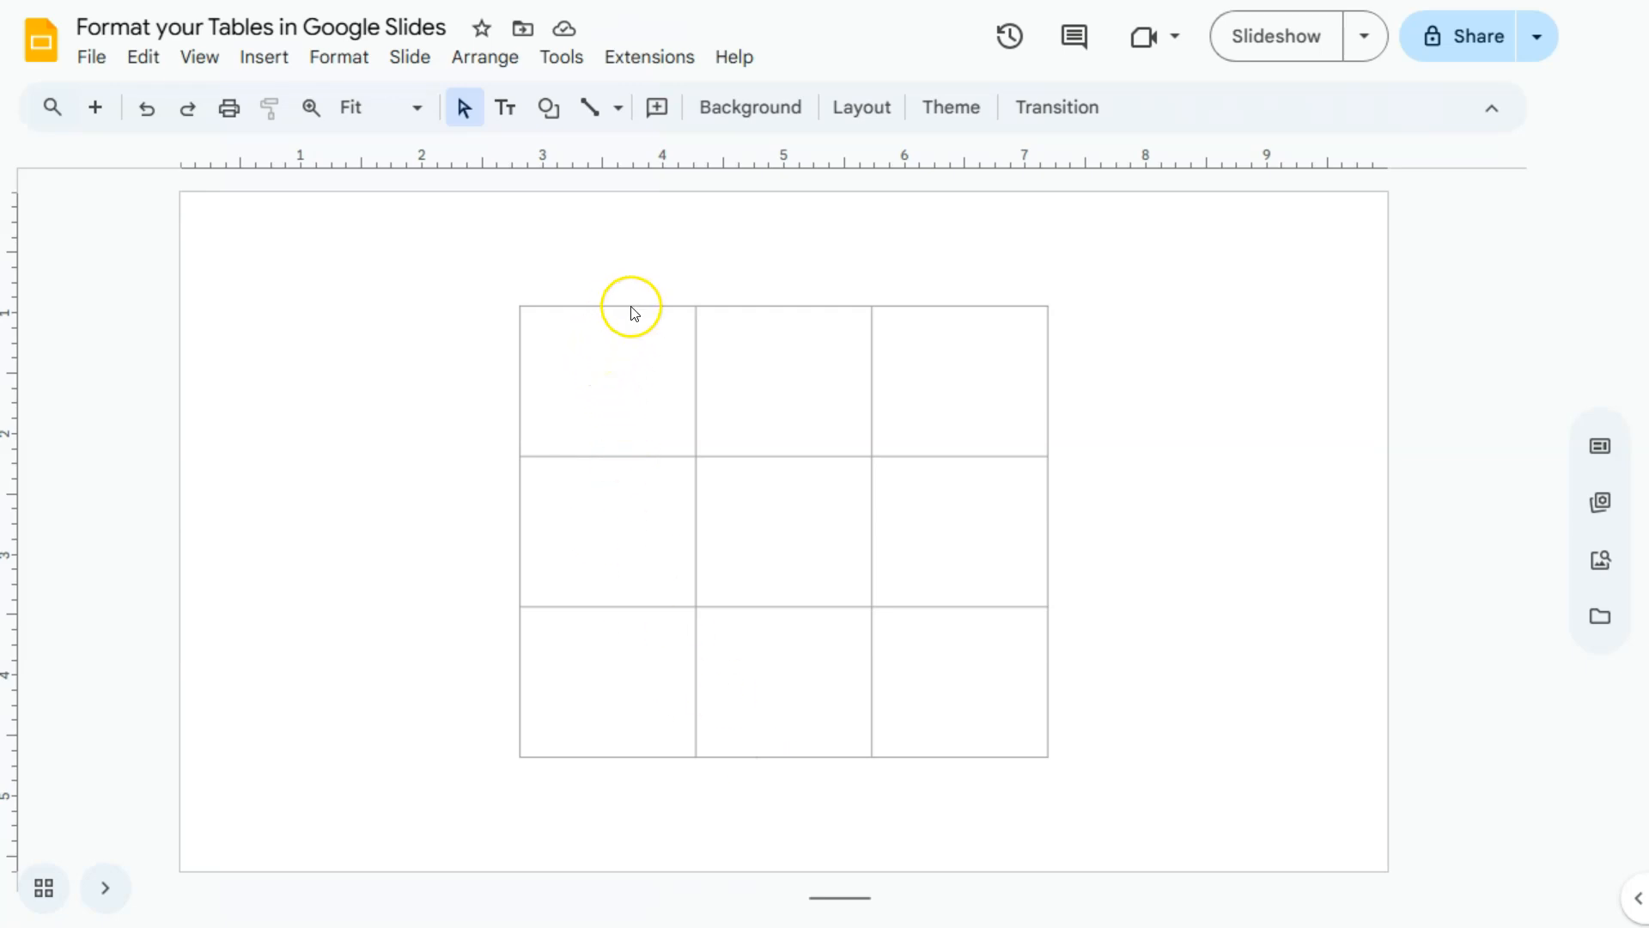
# Set the border weight of the whole table to 3px.
pyautogui.moveTo(456, 255); pyautogui.dragTo(1214, 830)
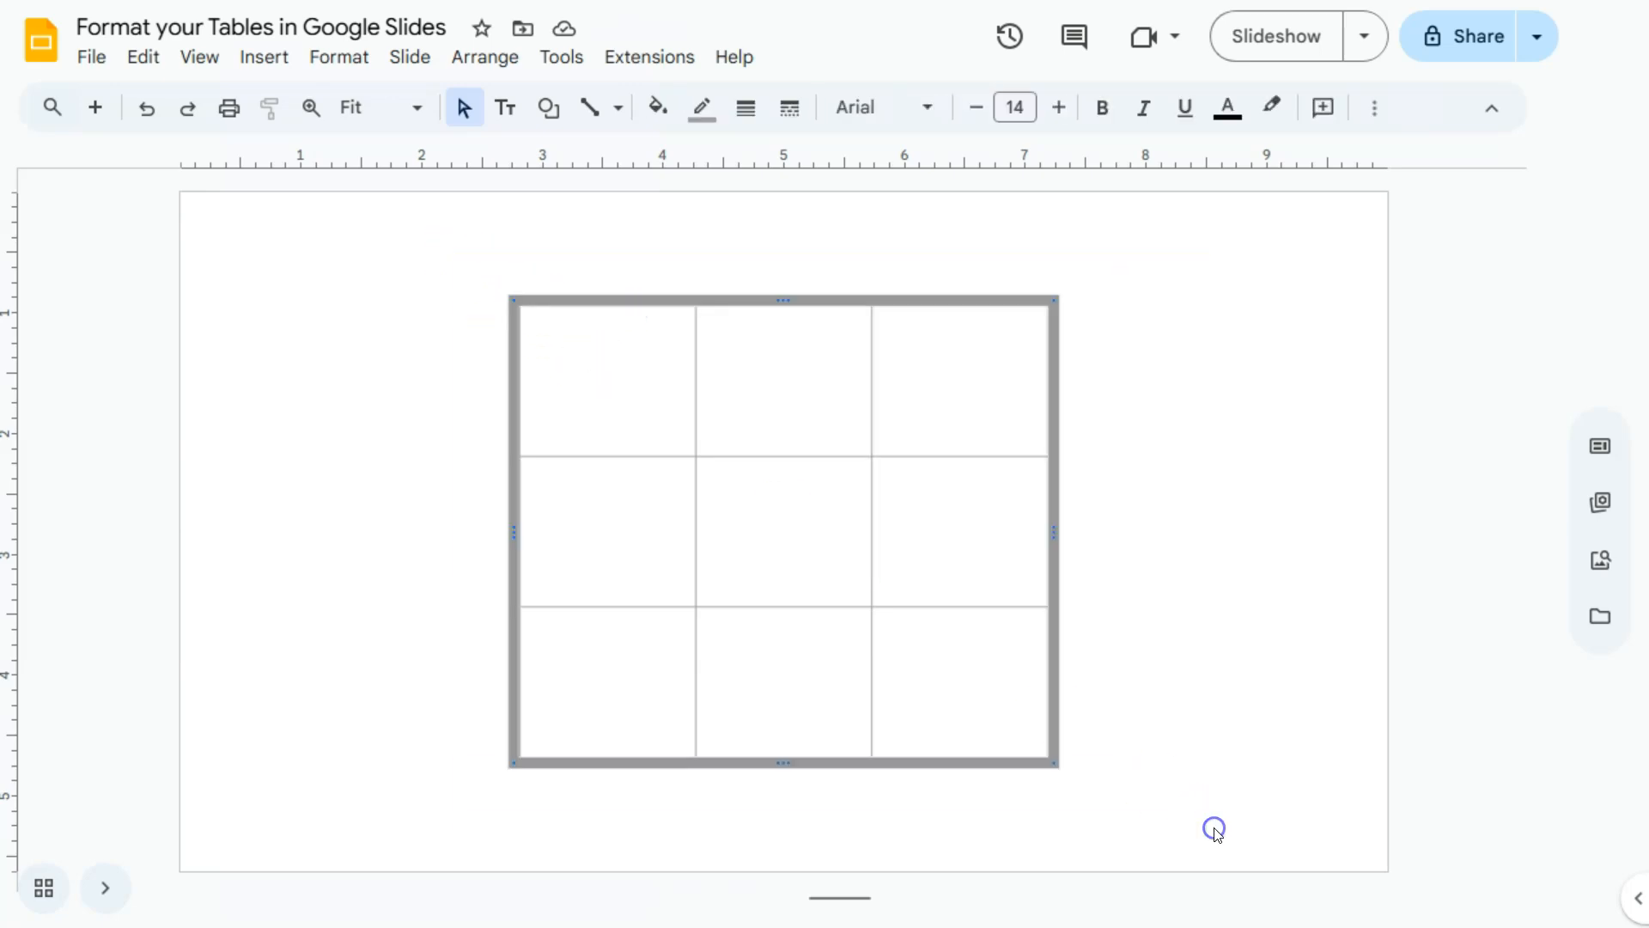
pyautogui.click(746, 109)
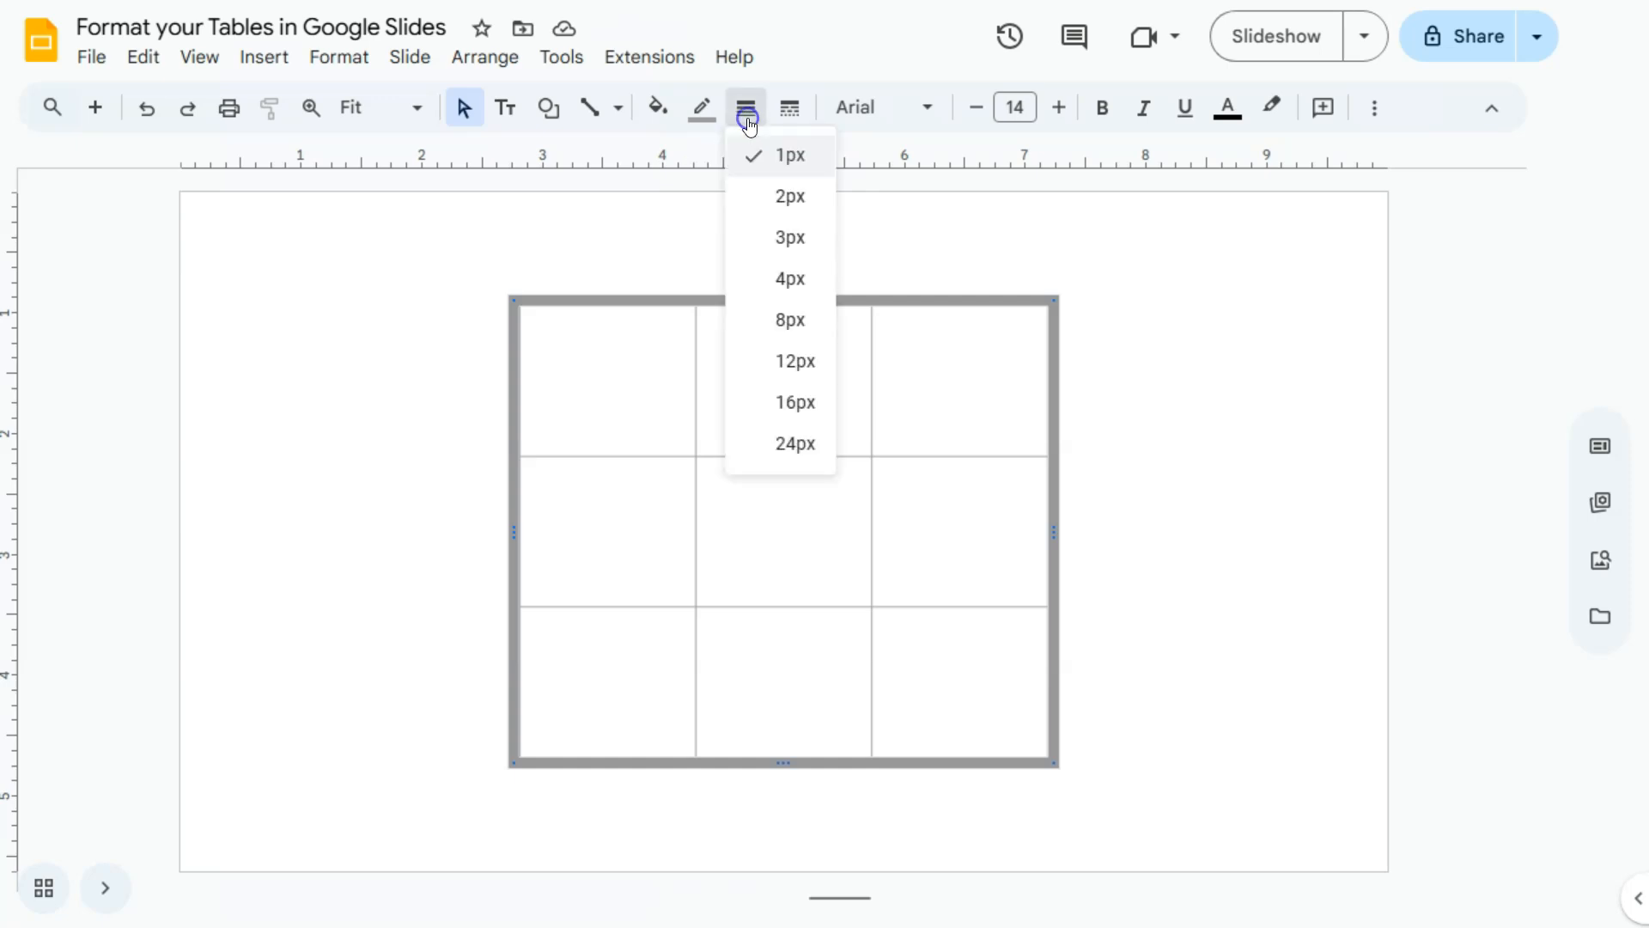
pyautogui.click(786, 243)
pyautogui.click(1142, 277)
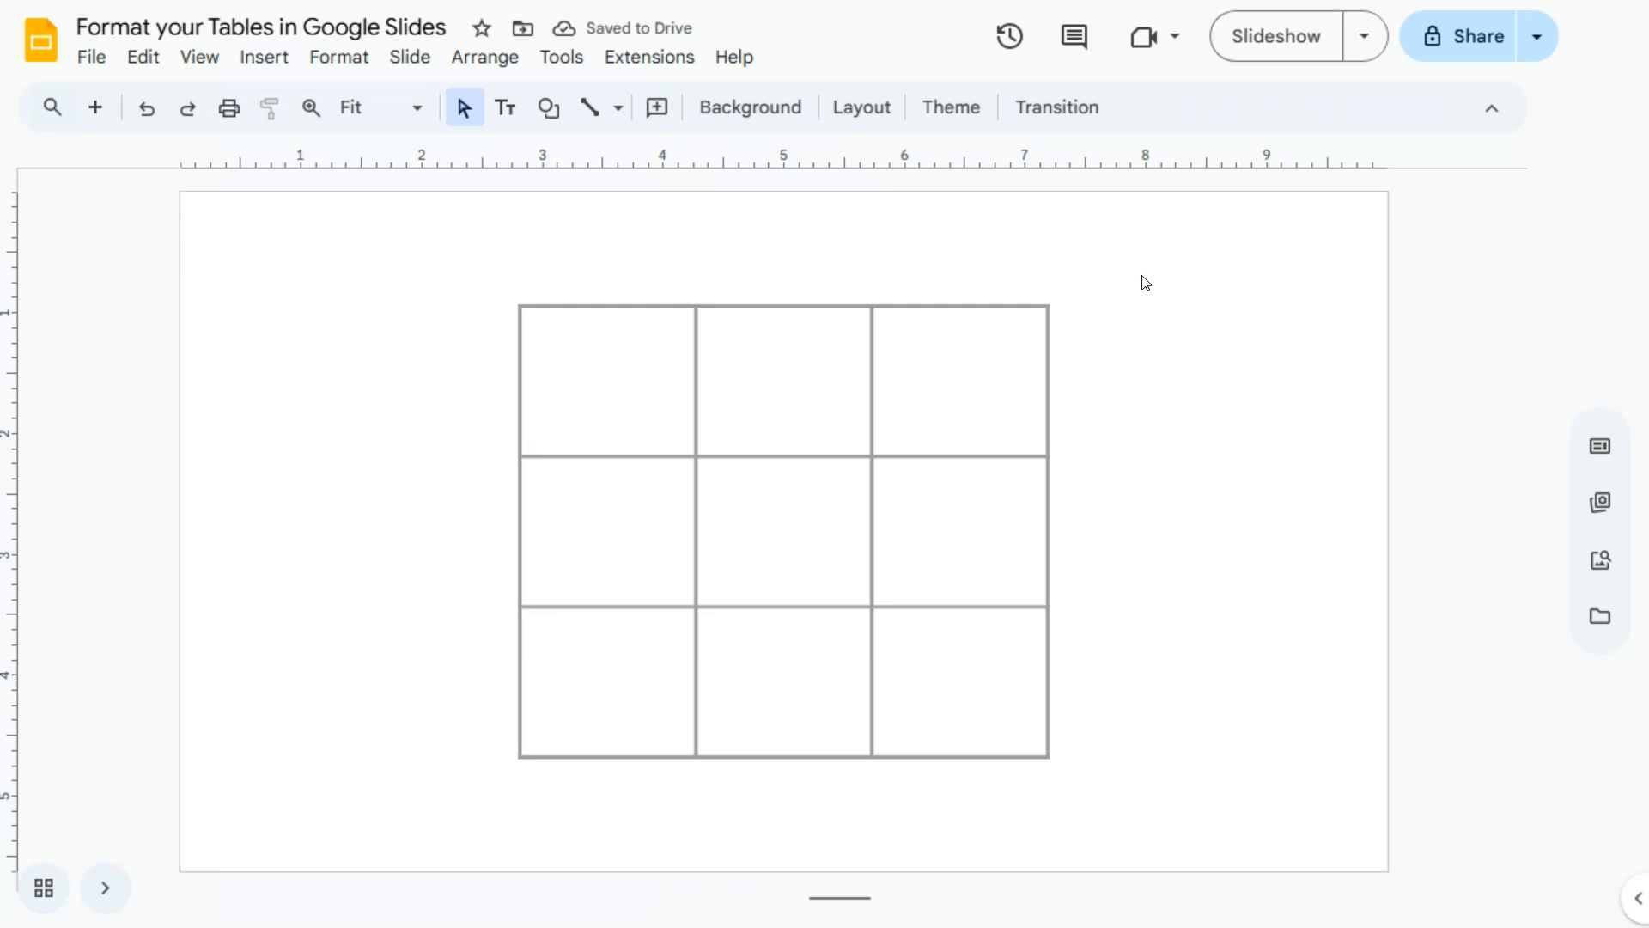
# Change the border color of the whole table to black.
pyautogui.moveTo(470, 279); pyautogui.dragTo(1154, 791)
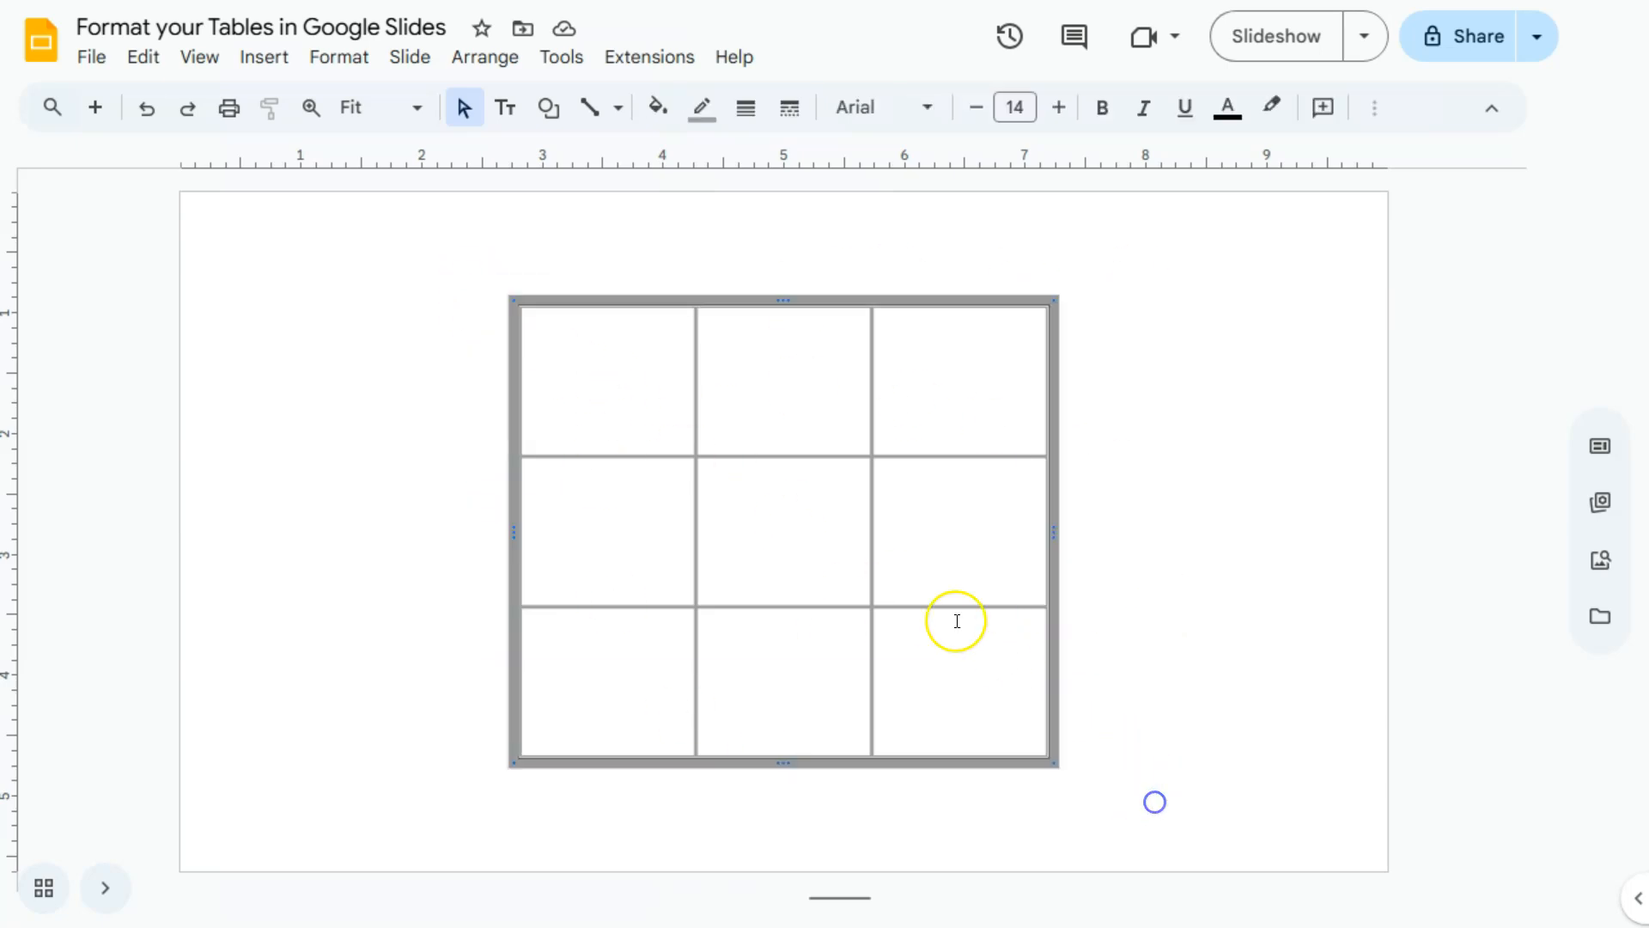
pyautogui.click(700, 113)
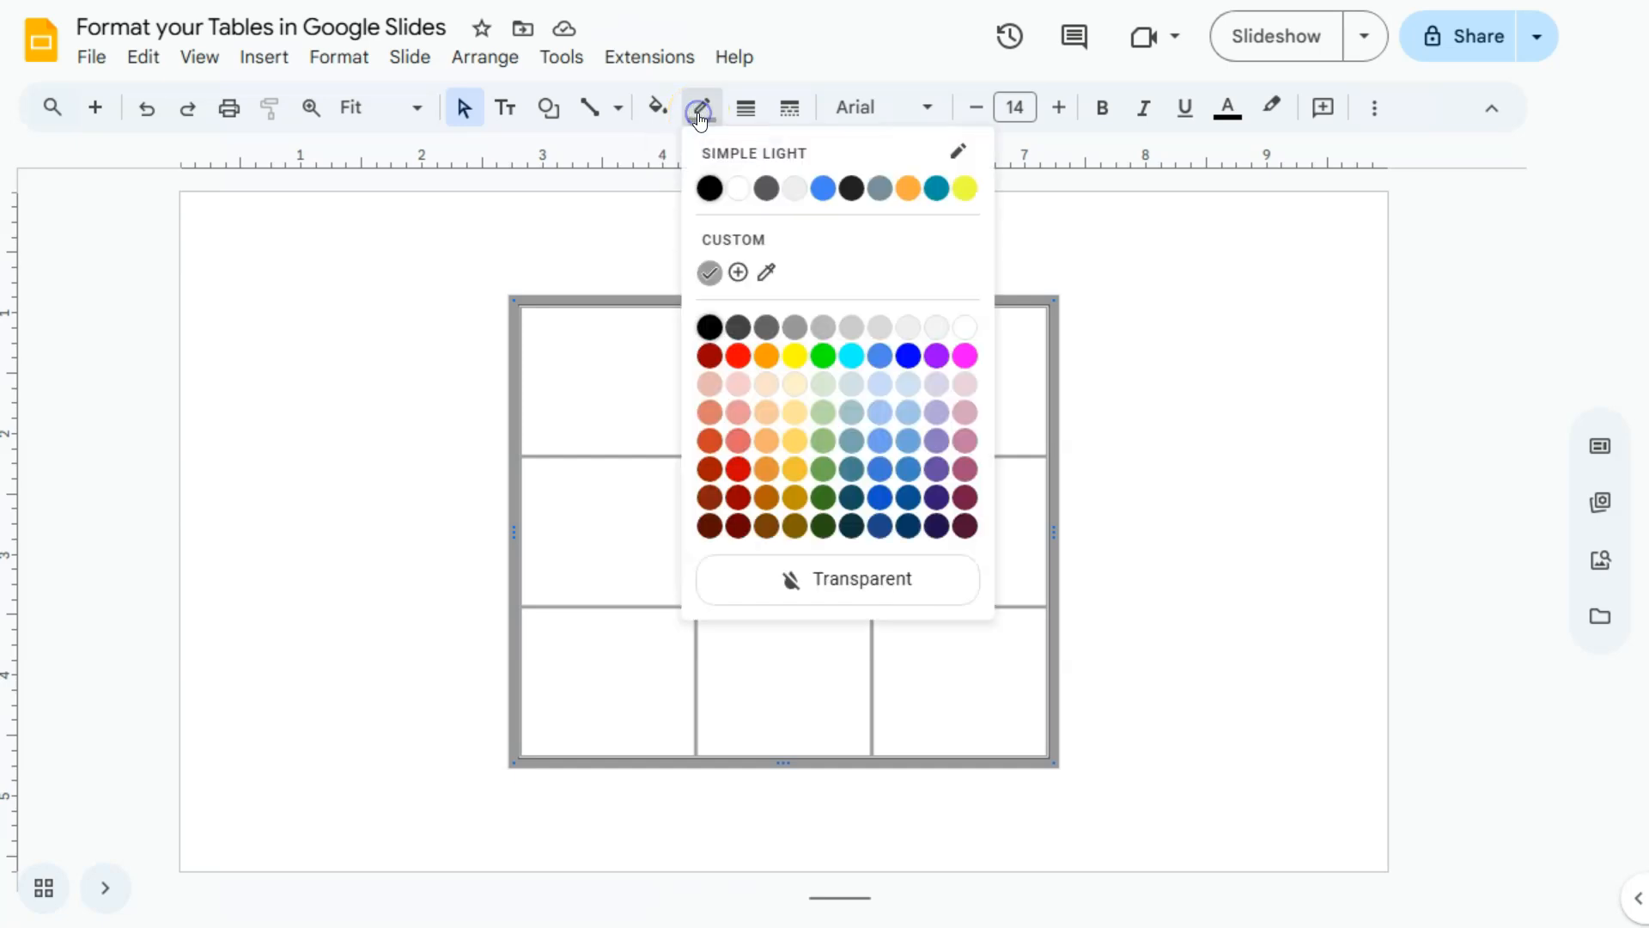
pyautogui.click(710, 189)
pyautogui.click(361, 262)
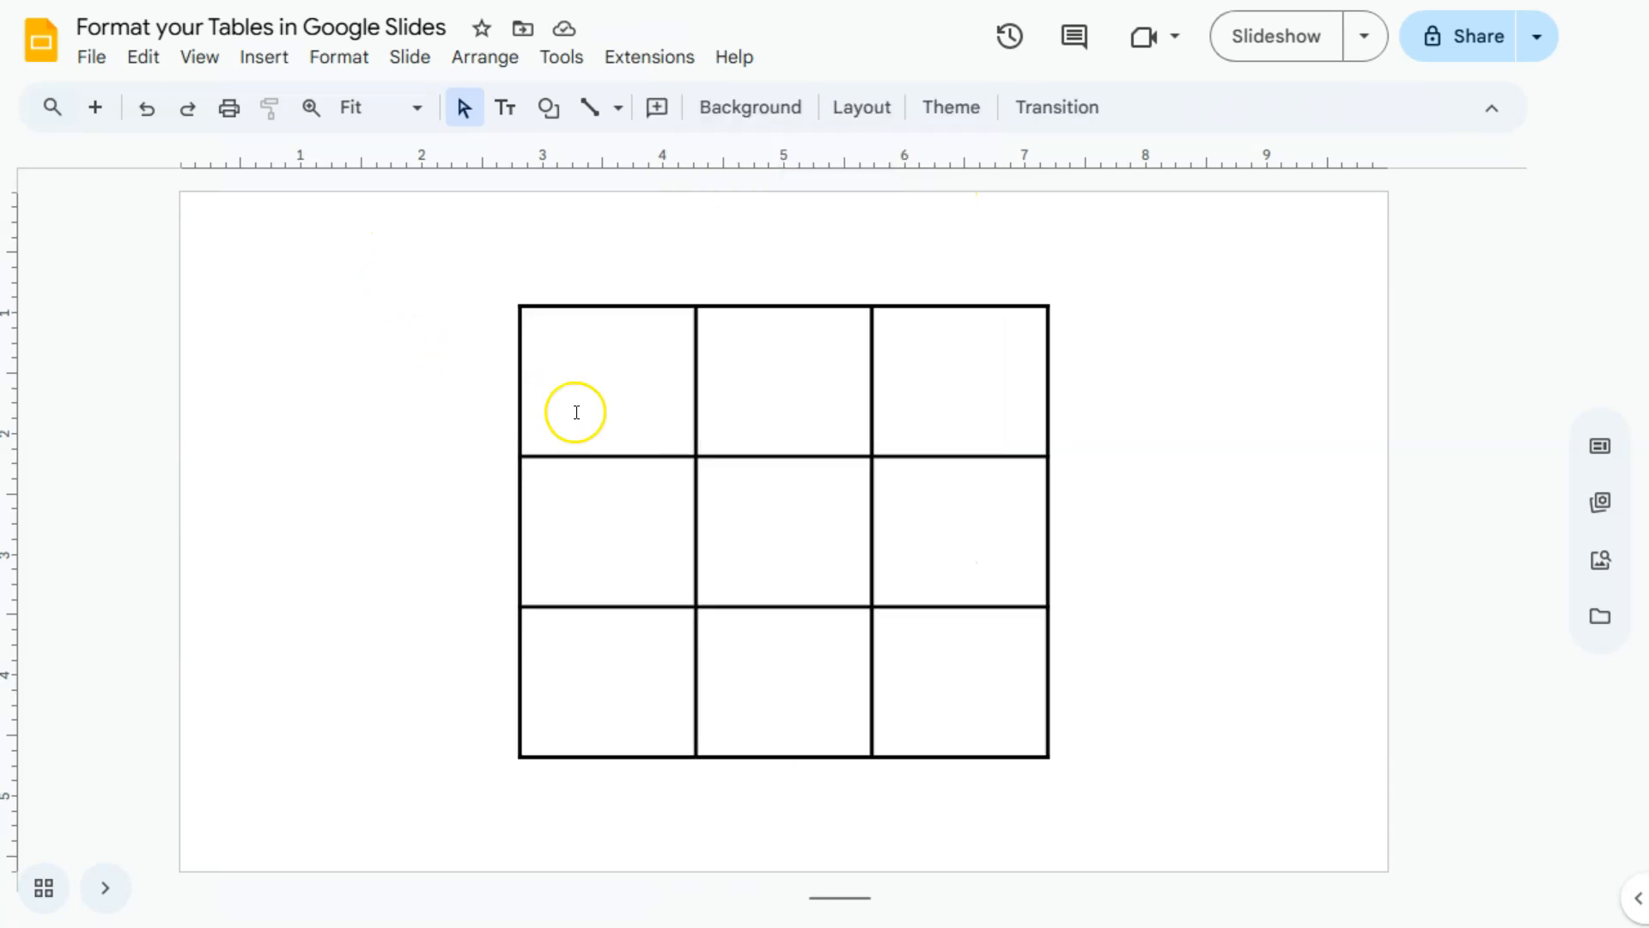
pyautogui.click(611, 364)
pyautogui.click(791, 365)
pyautogui.click(953, 394)
pyautogui.click(601, 537)
pyautogui.click(787, 533)
pyautogui.click(959, 528)
pyautogui.click(594, 684)
pyautogui.click(768, 668)
pyautogui.click(906, 674)
# Fill the table's top-left cell with the theme's orange.
pyautogui.click(607, 378)
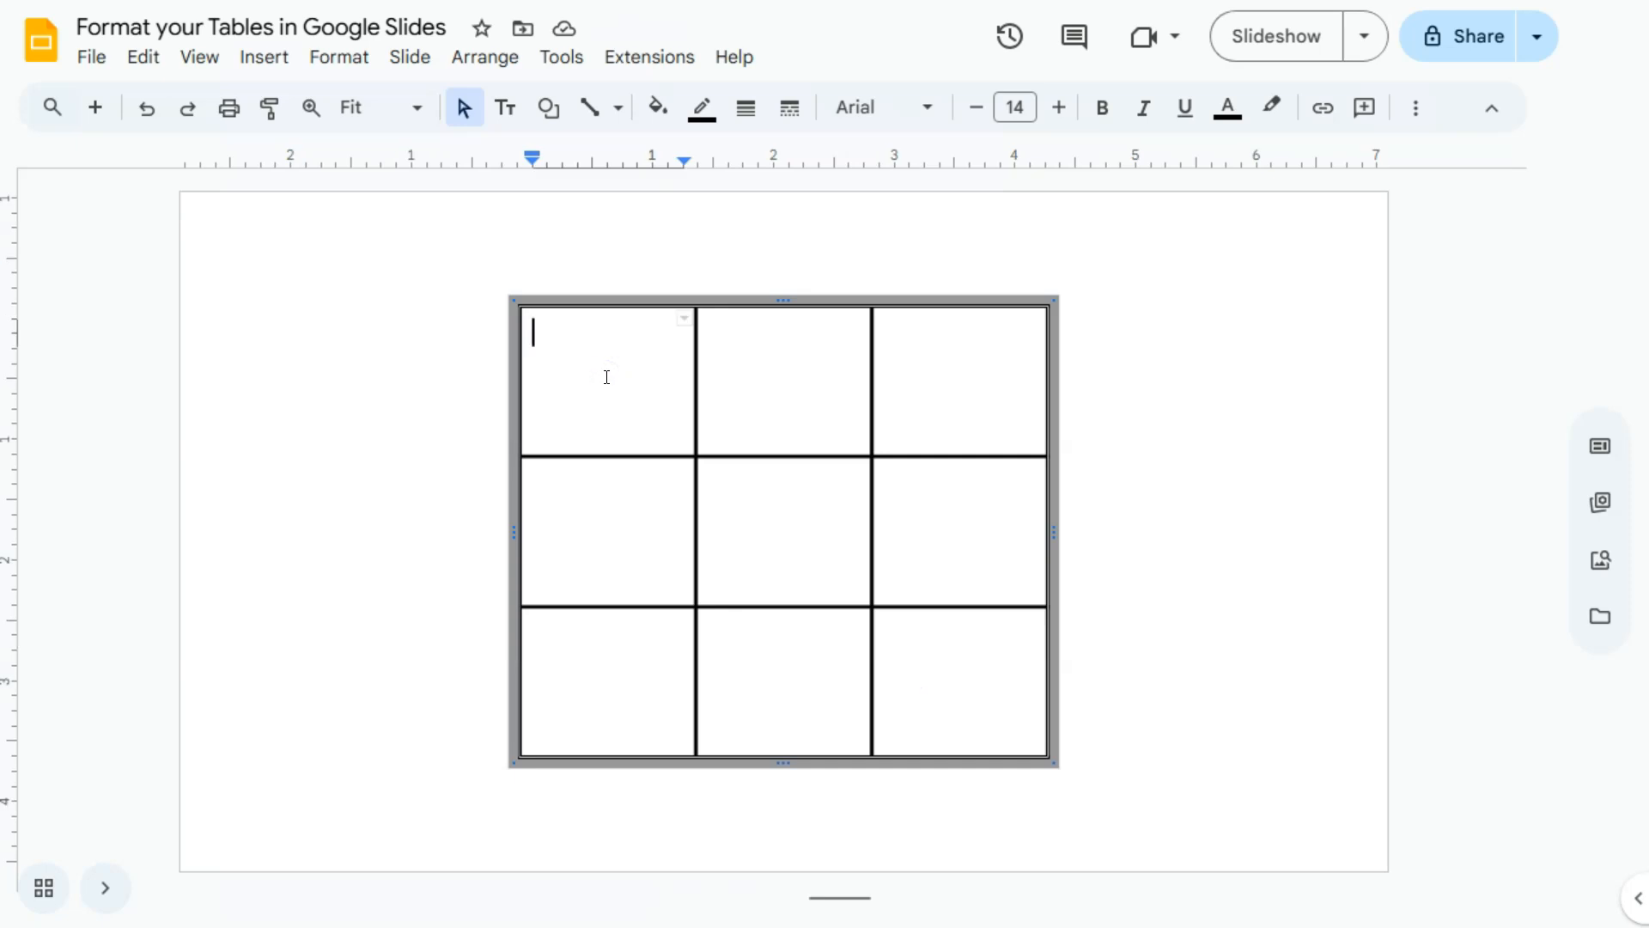
pyautogui.click(659, 110)
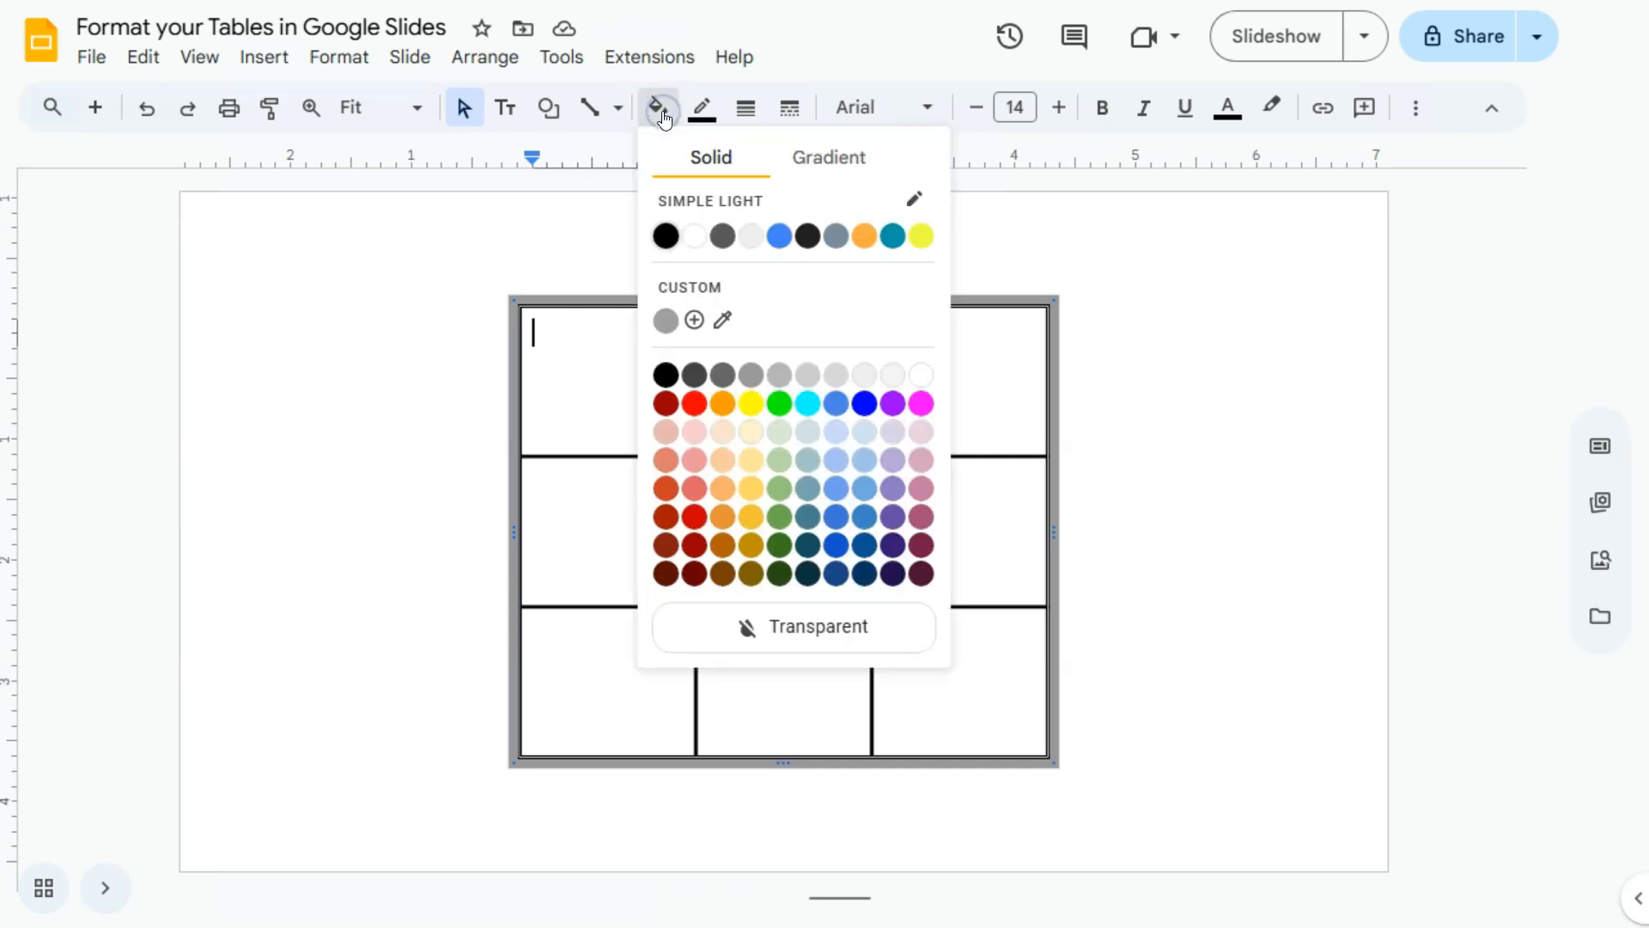
pyautogui.click(868, 241)
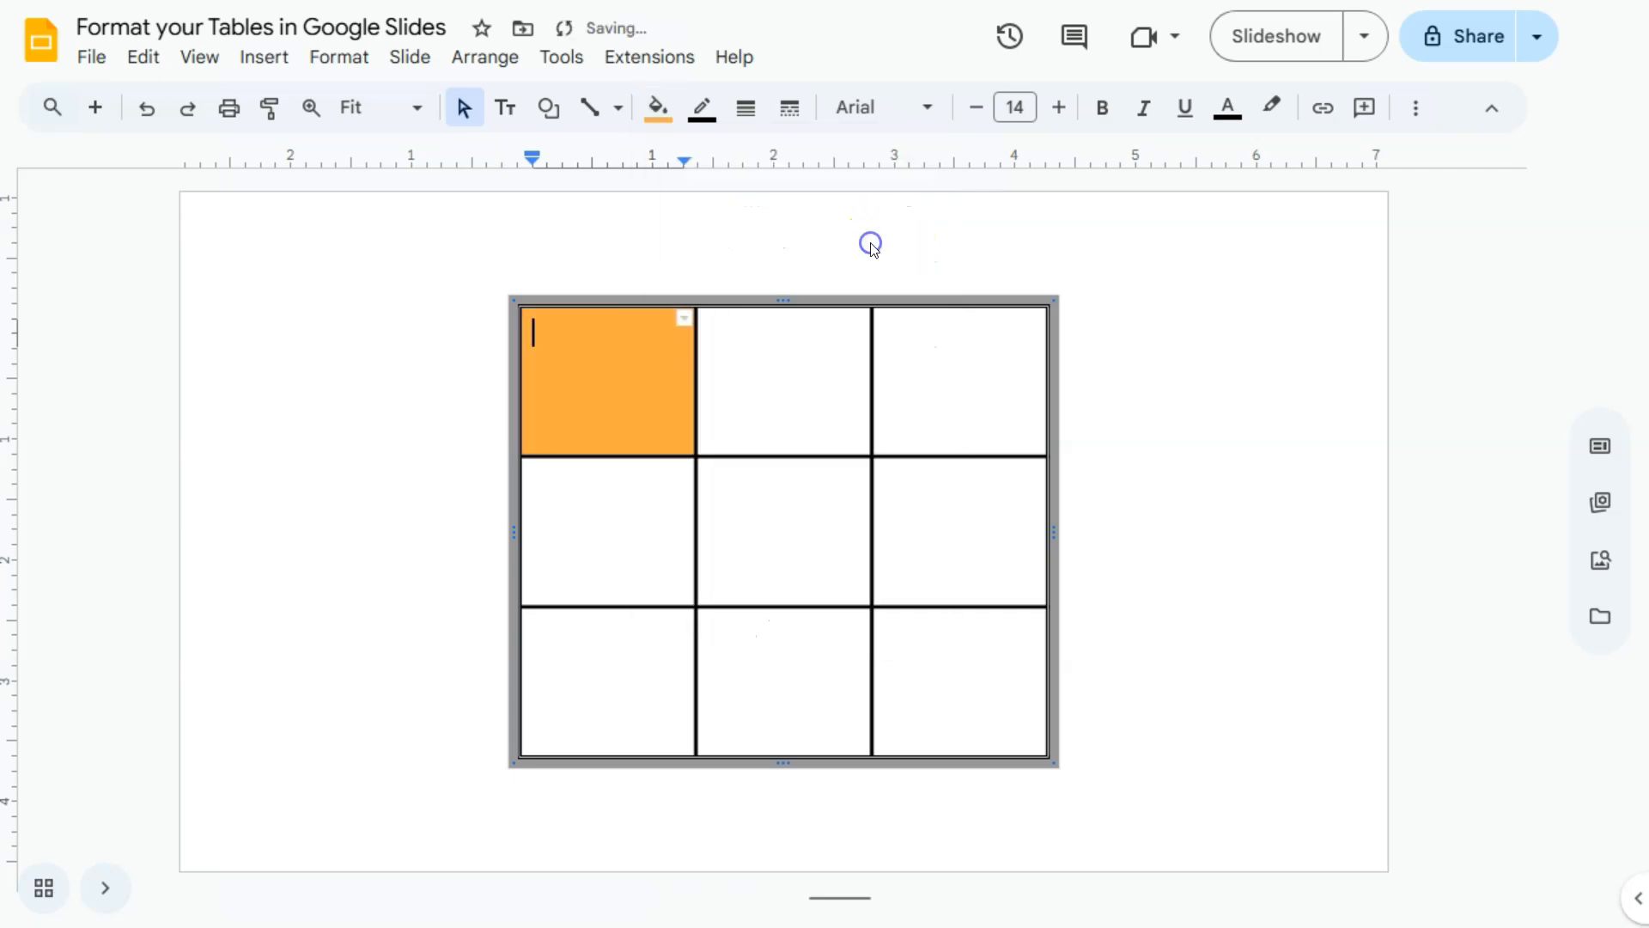
pyautogui.click(327, 485)
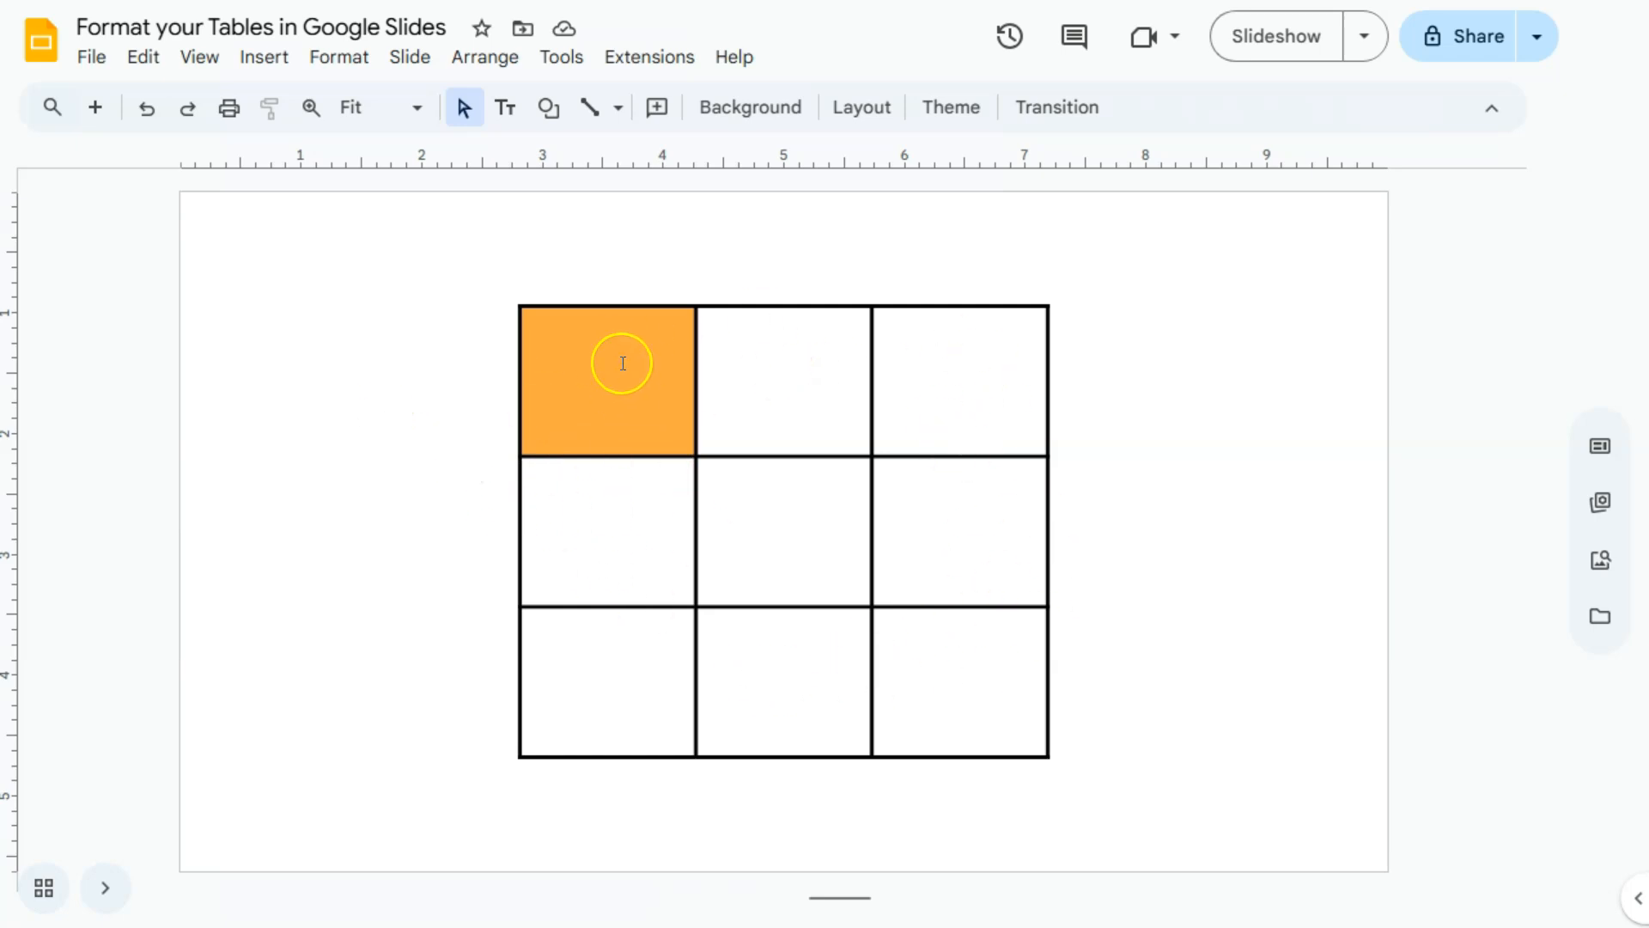
# Try filling all nine table cells with the theme's orange at once and undo that fill.
pyautogui.moveTo(623, 362); pyautogui.dragTo(953, 657)
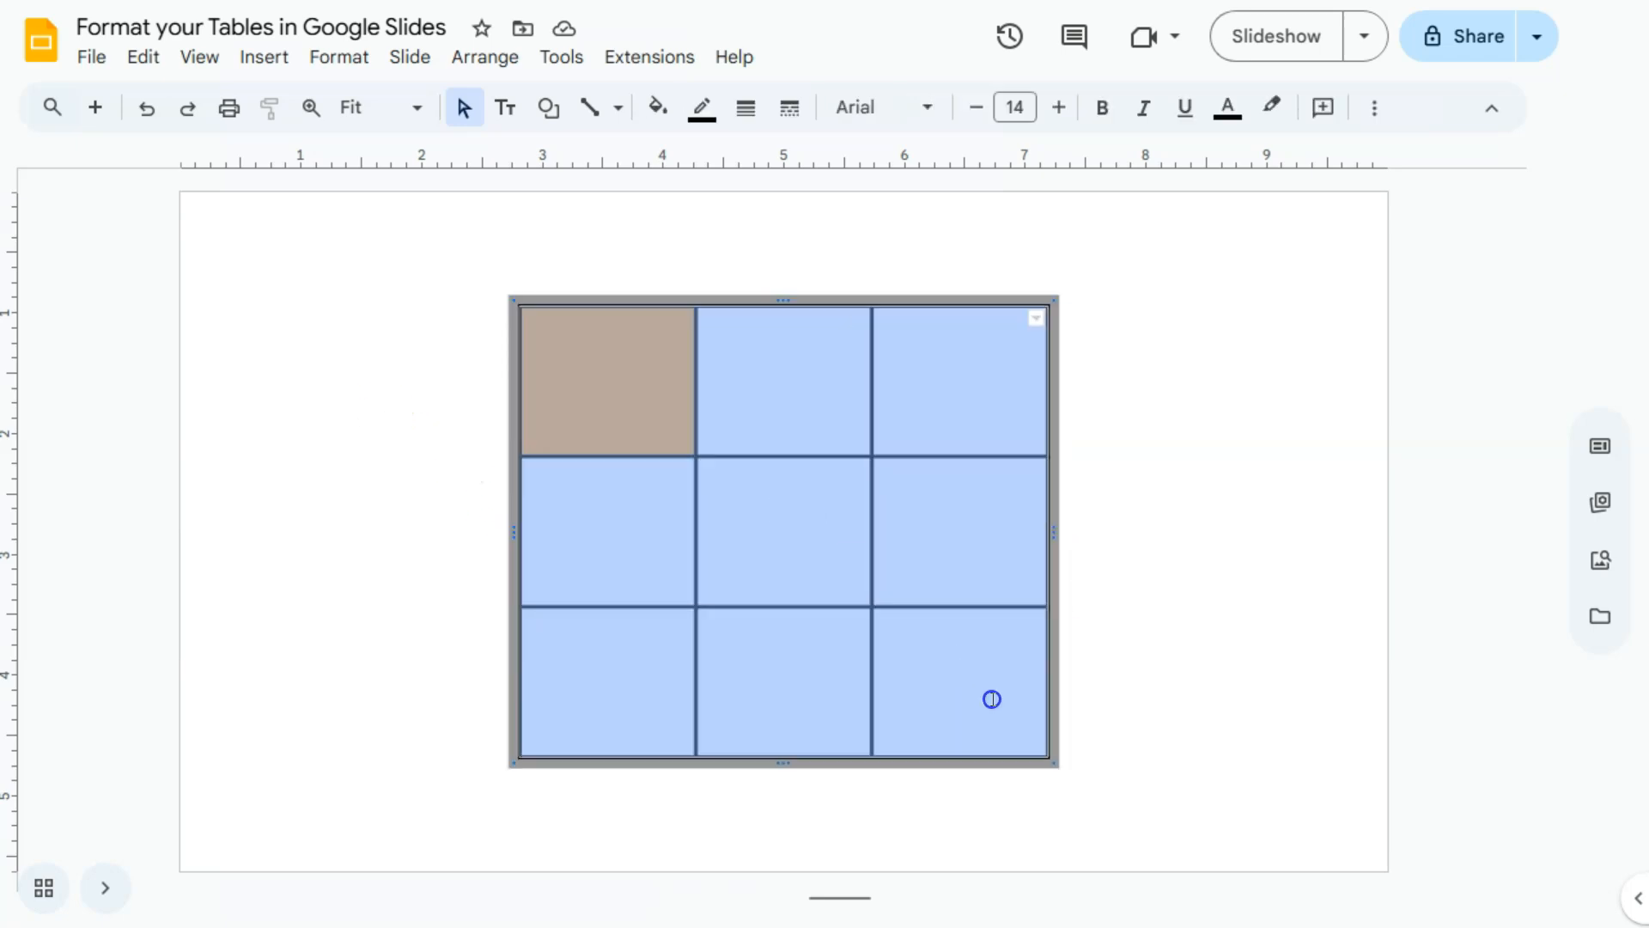
pyautogui.click(660, 109)
pyautogui.click(864, 236)
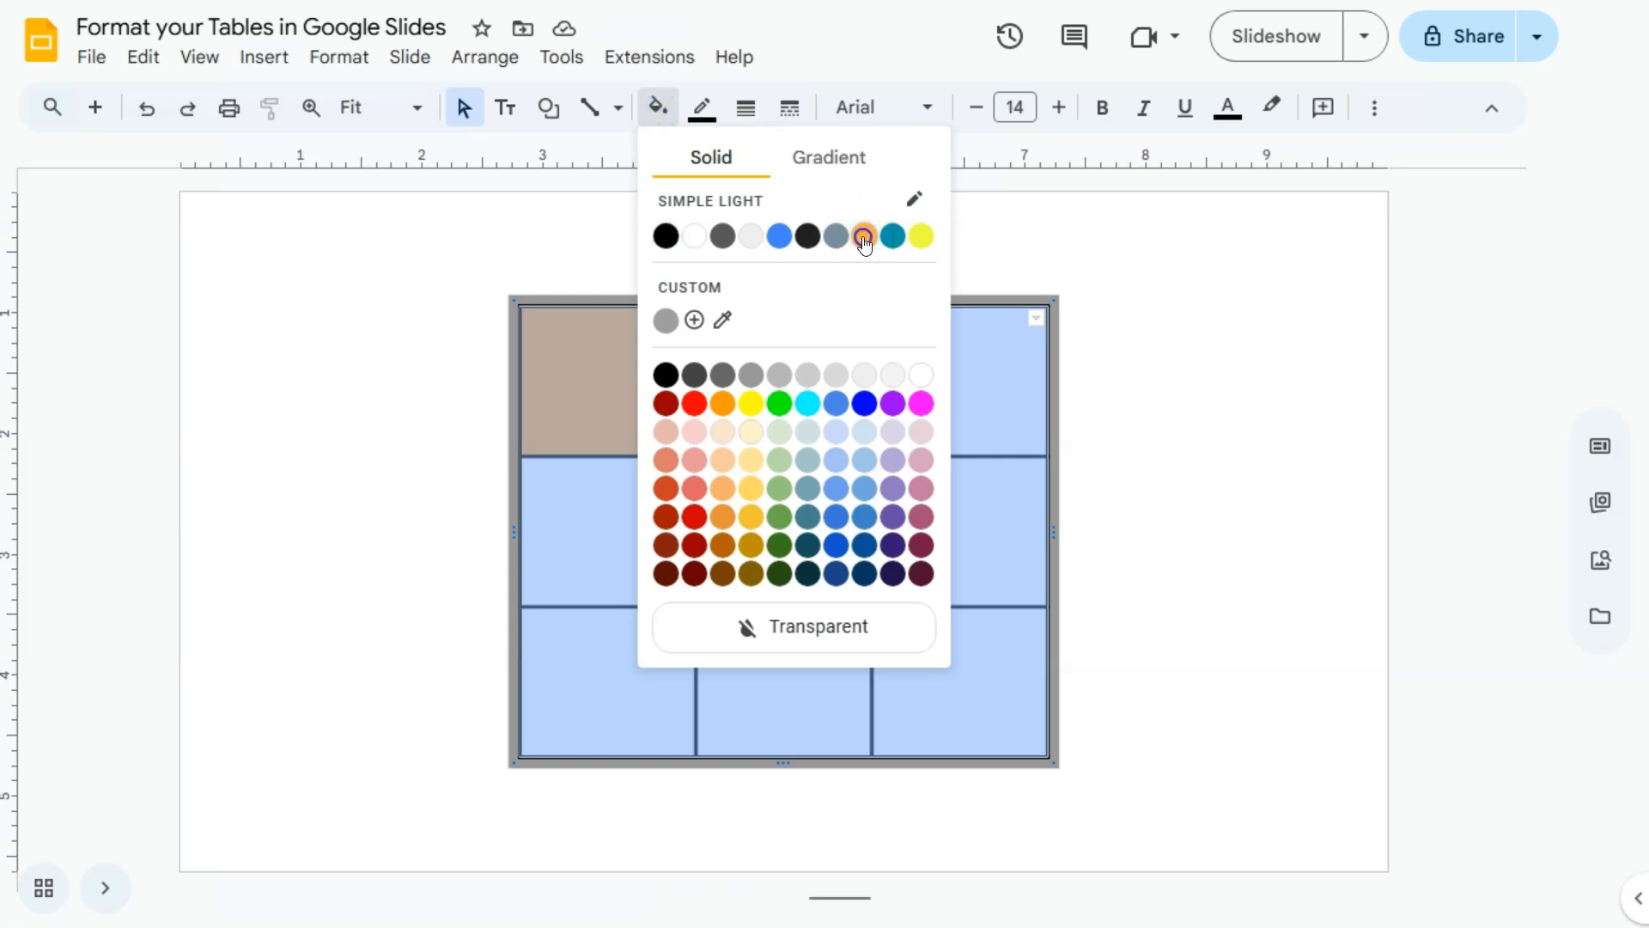
pyautogui.click(1218, 523)
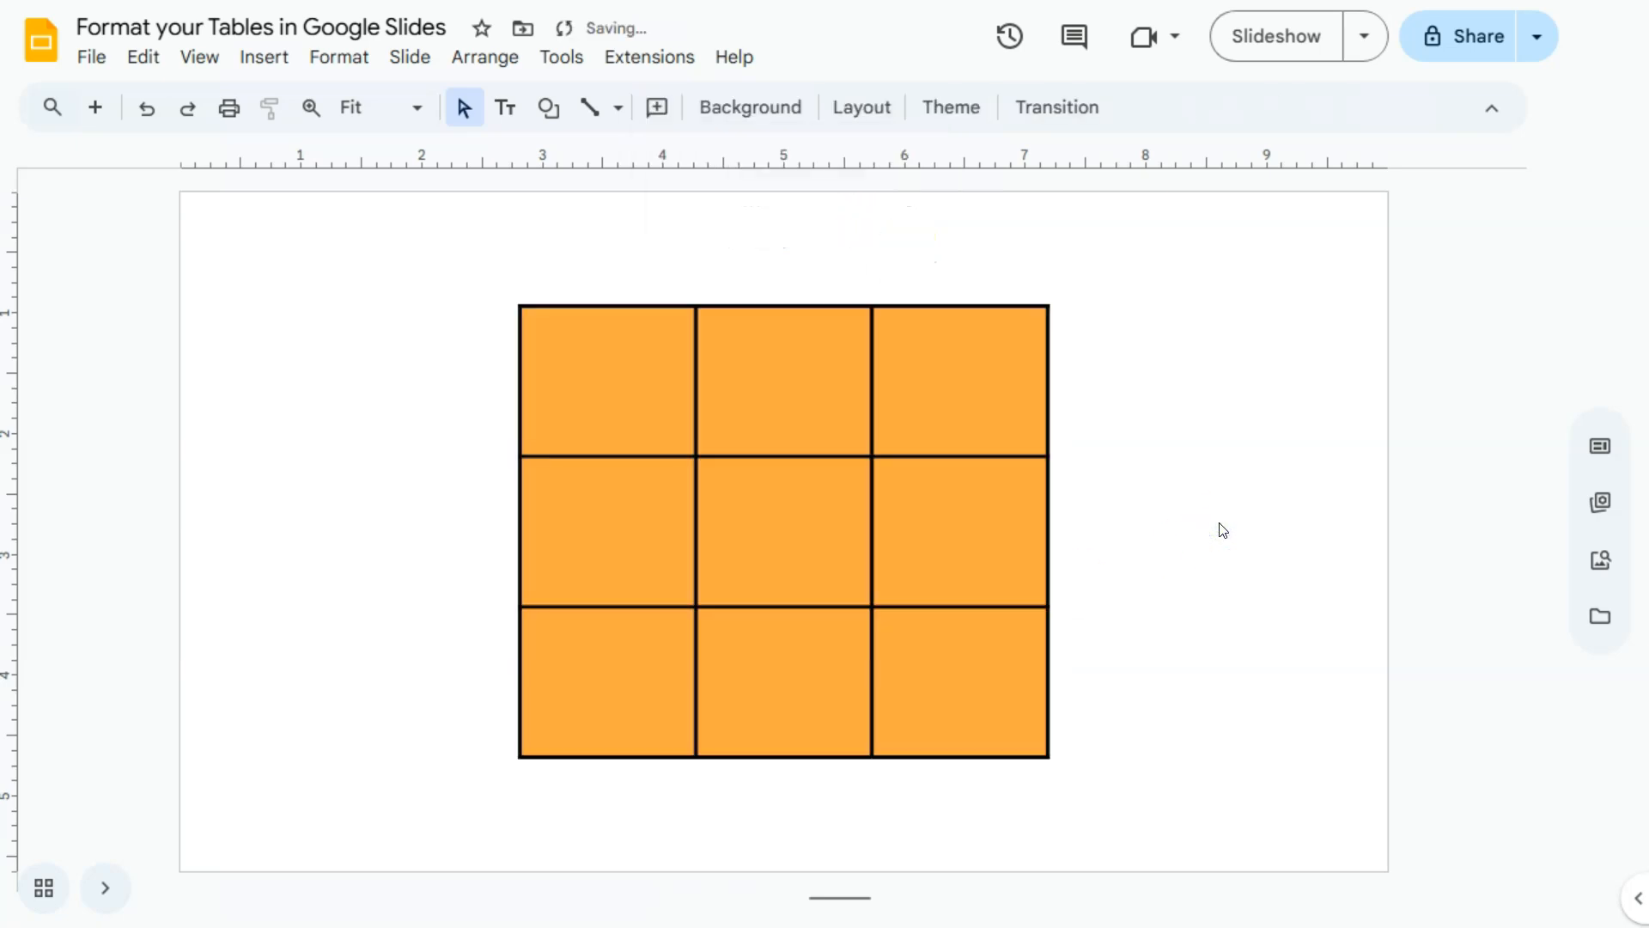
pyautogui.click(149, 109)
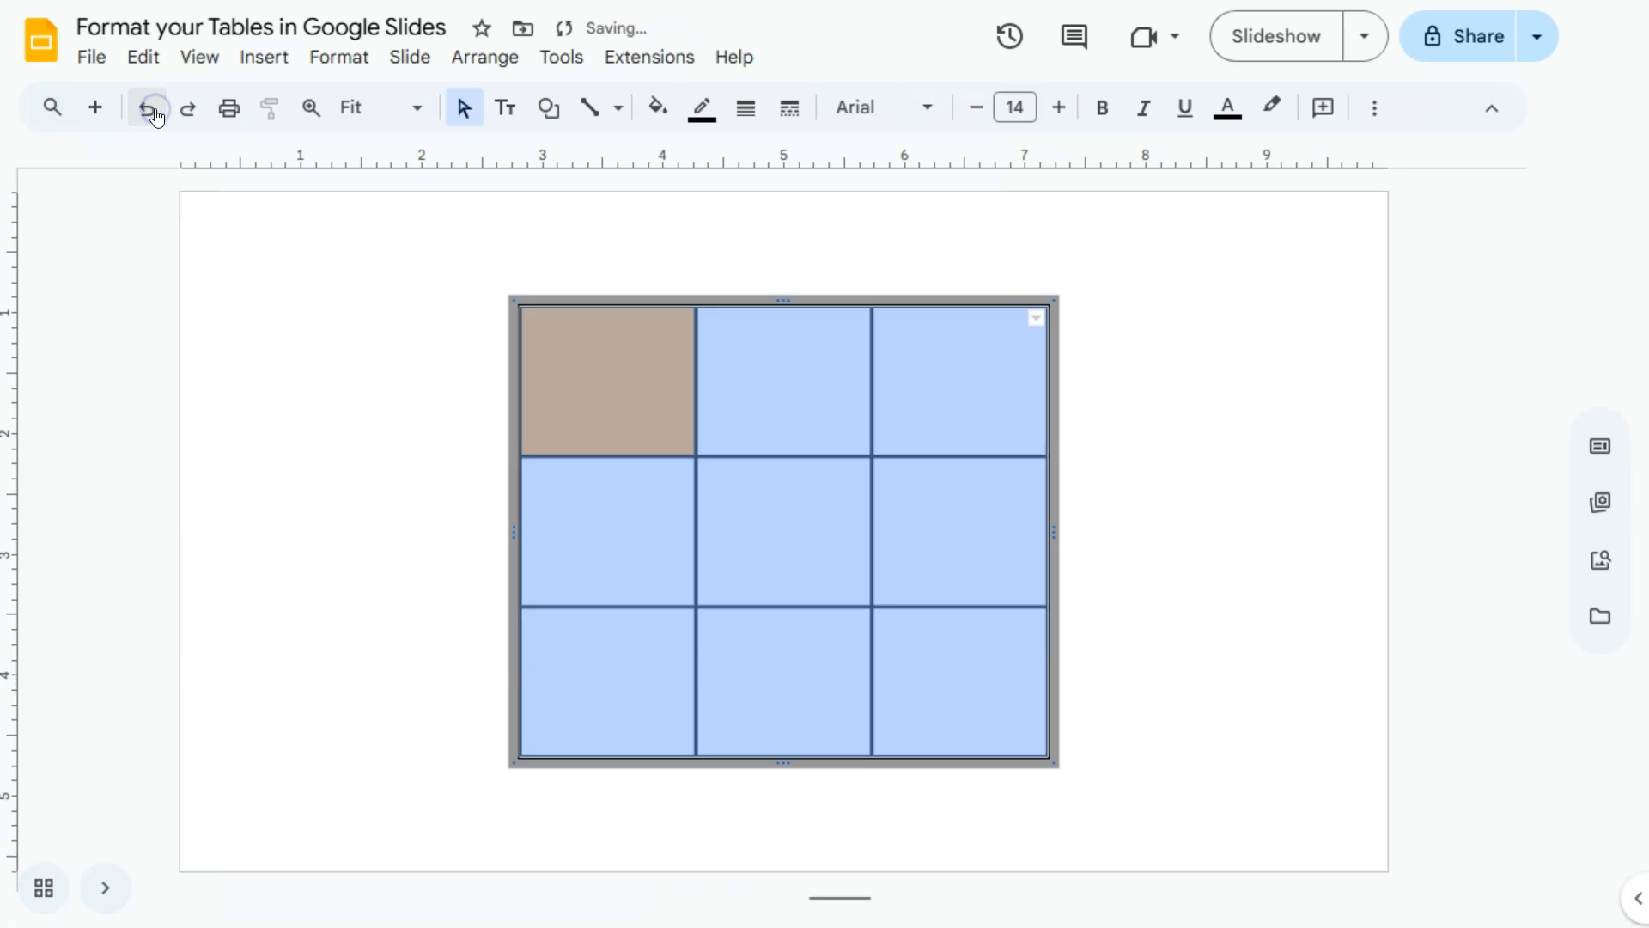
pyautogui.click(413, 479)
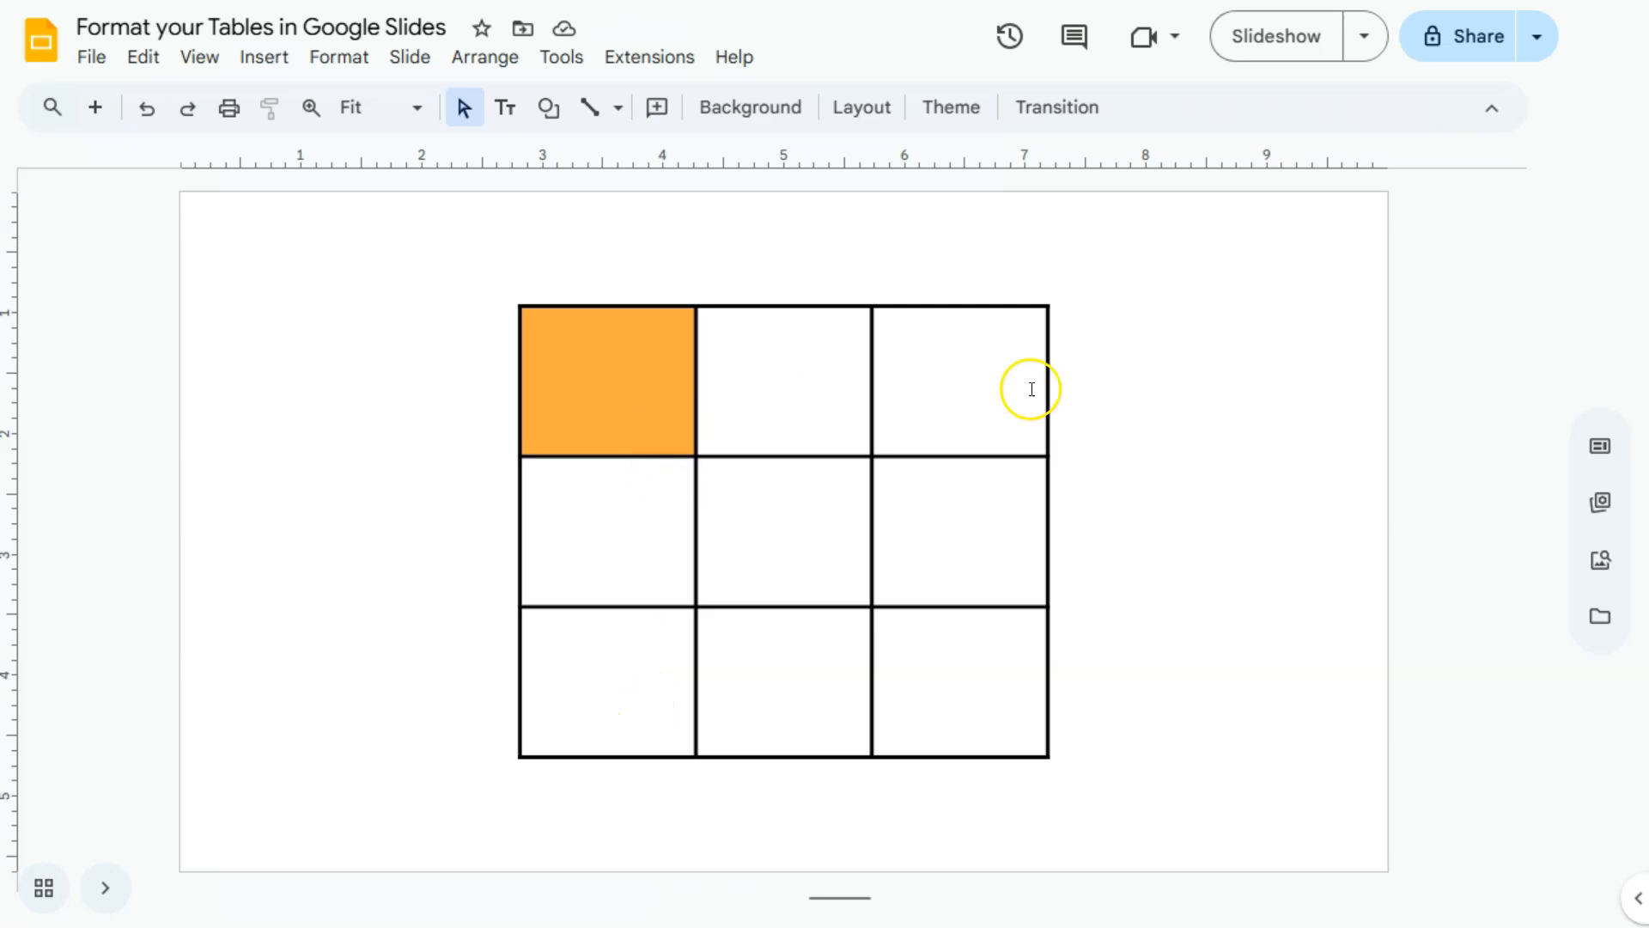
# Fill the table cells in an alternating checkerboard of teal and orange, with teal in the corners and center.
pyautogui.click(616, 360)
pyautogui.click(659, 109)
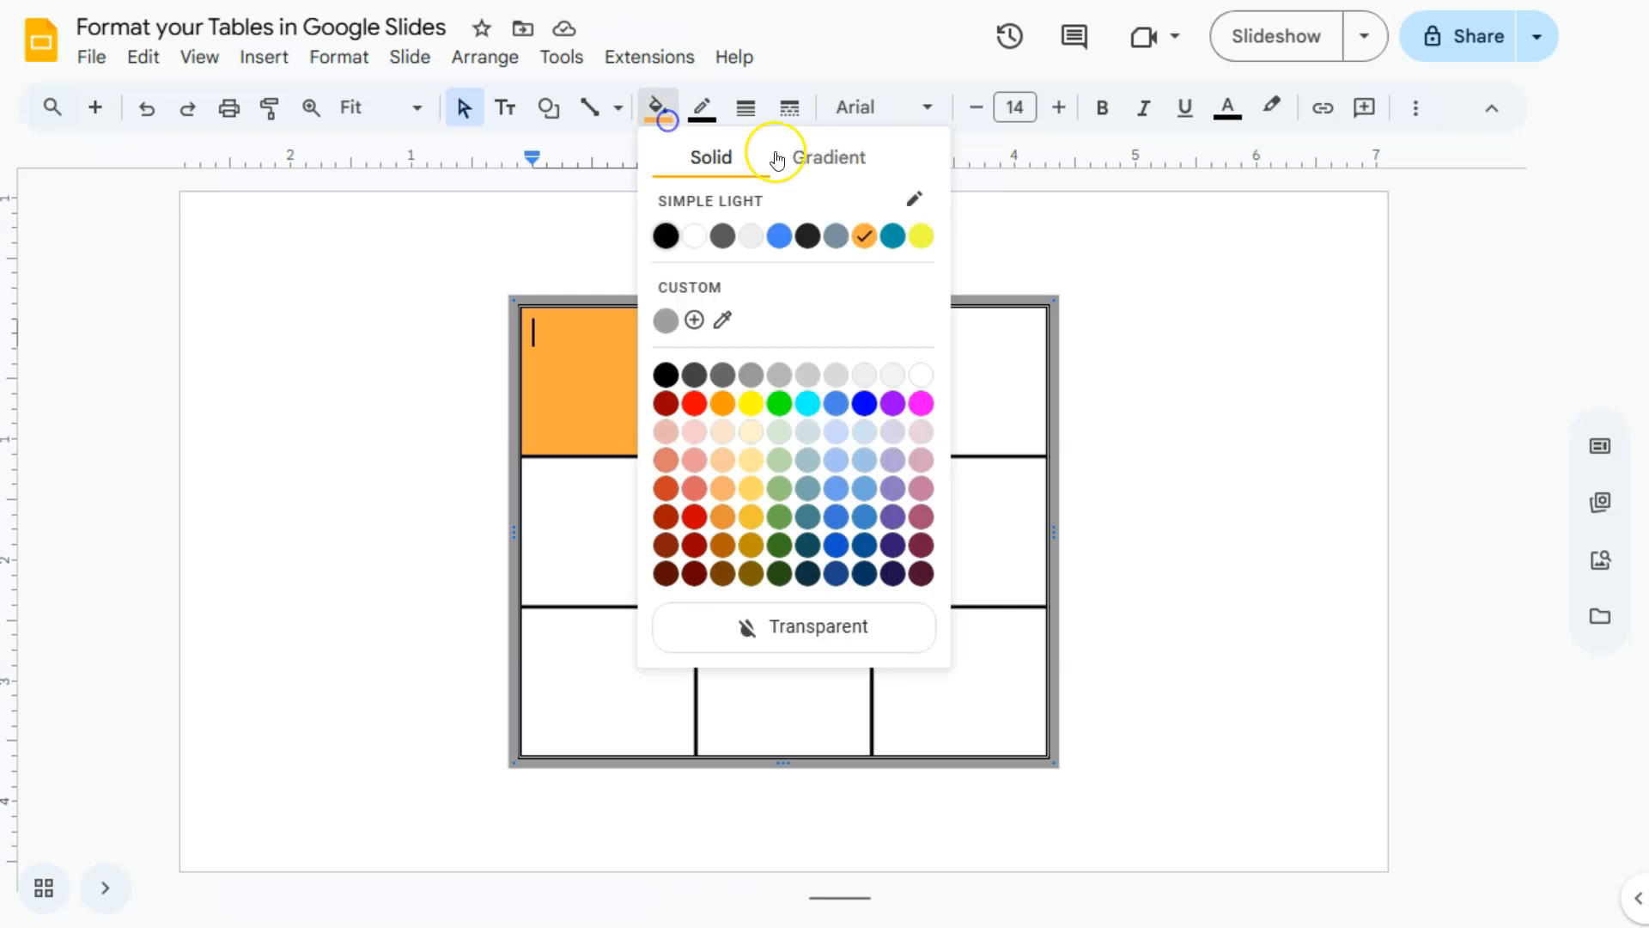
pyautogui.click(896, 237)
pyautogui.click(771, 404)
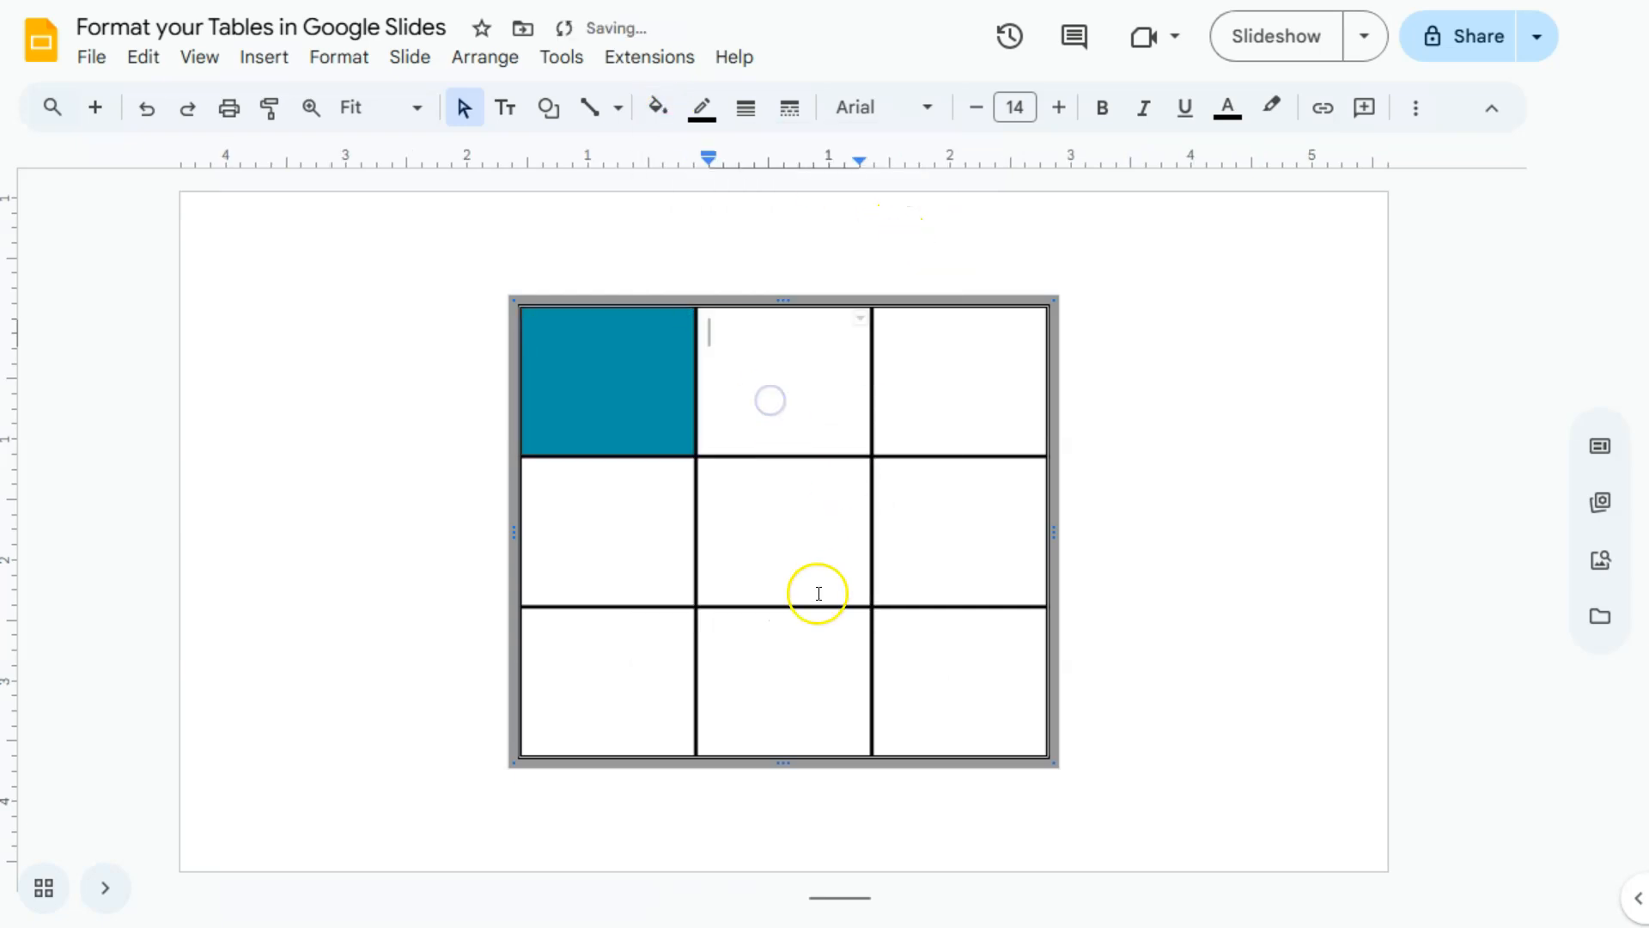
pyautogui.click(658, 108)
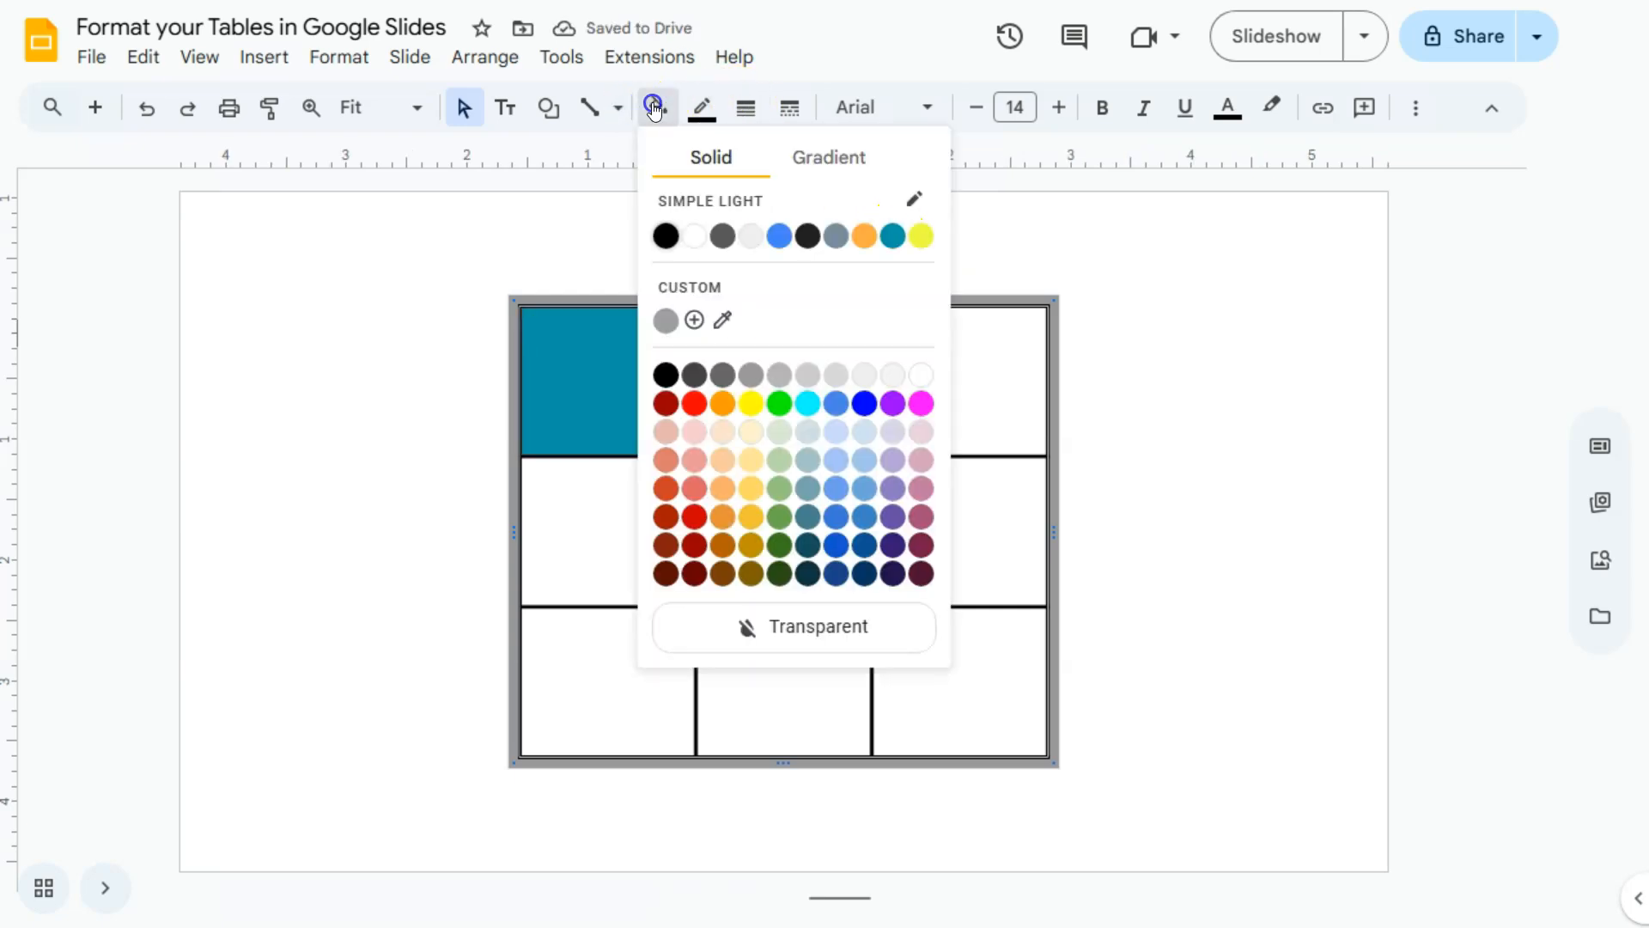
pyautogui.click(861, 235)
pyautogui.click(946, 345)
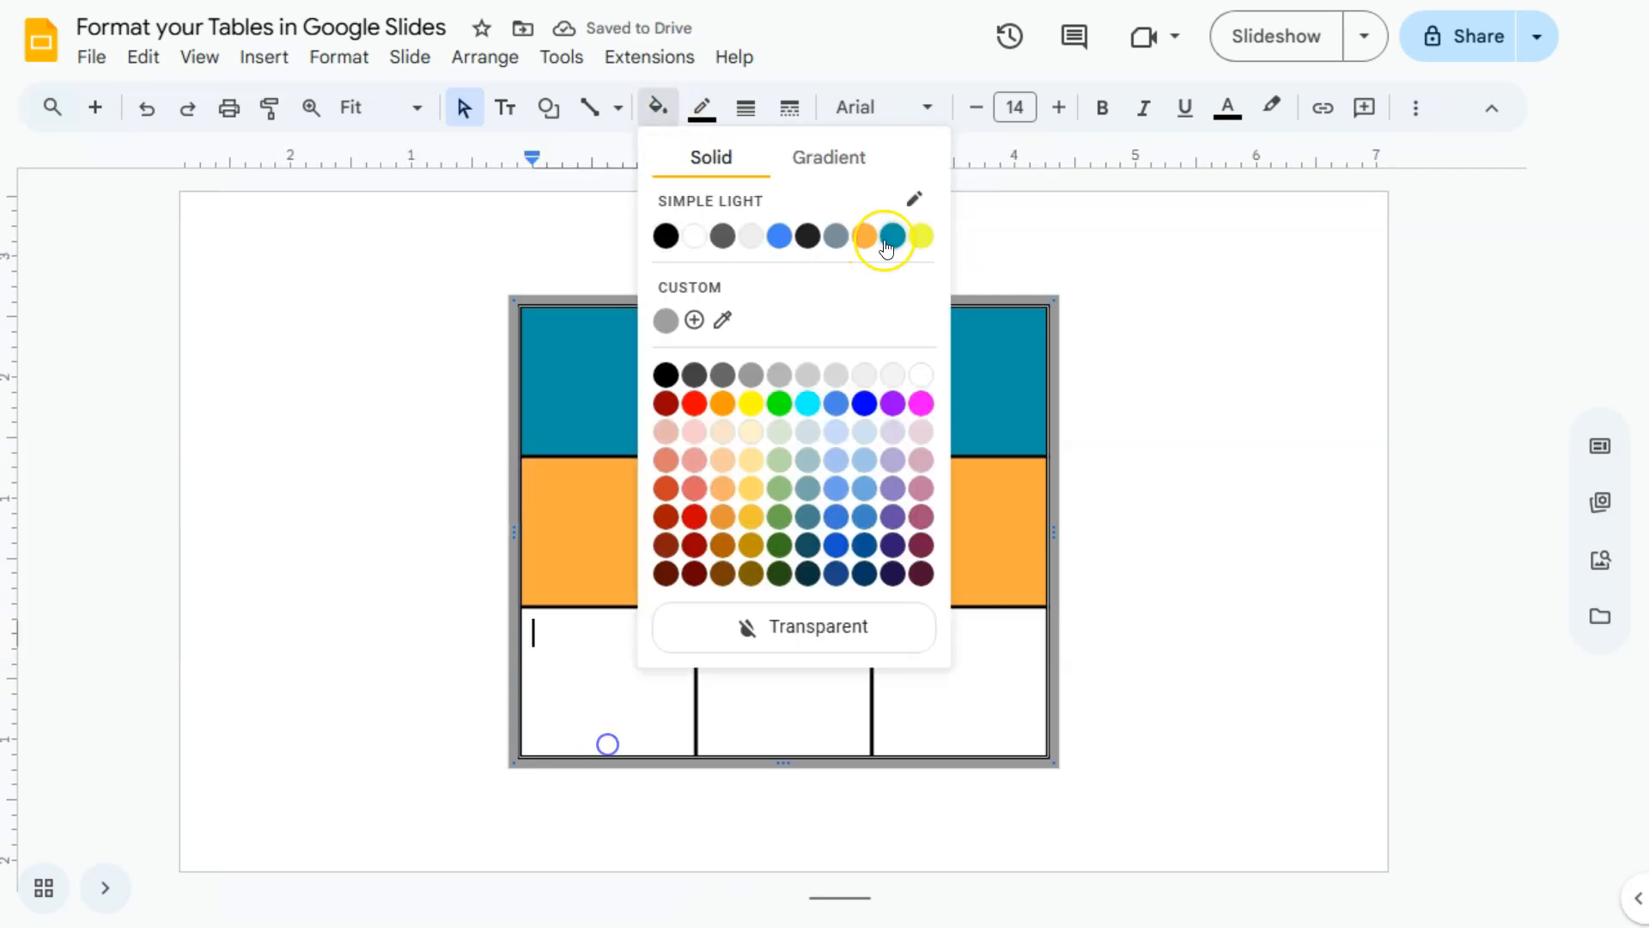
pyautogui.click(884, 235)
pyautogui.click(1127, 434)
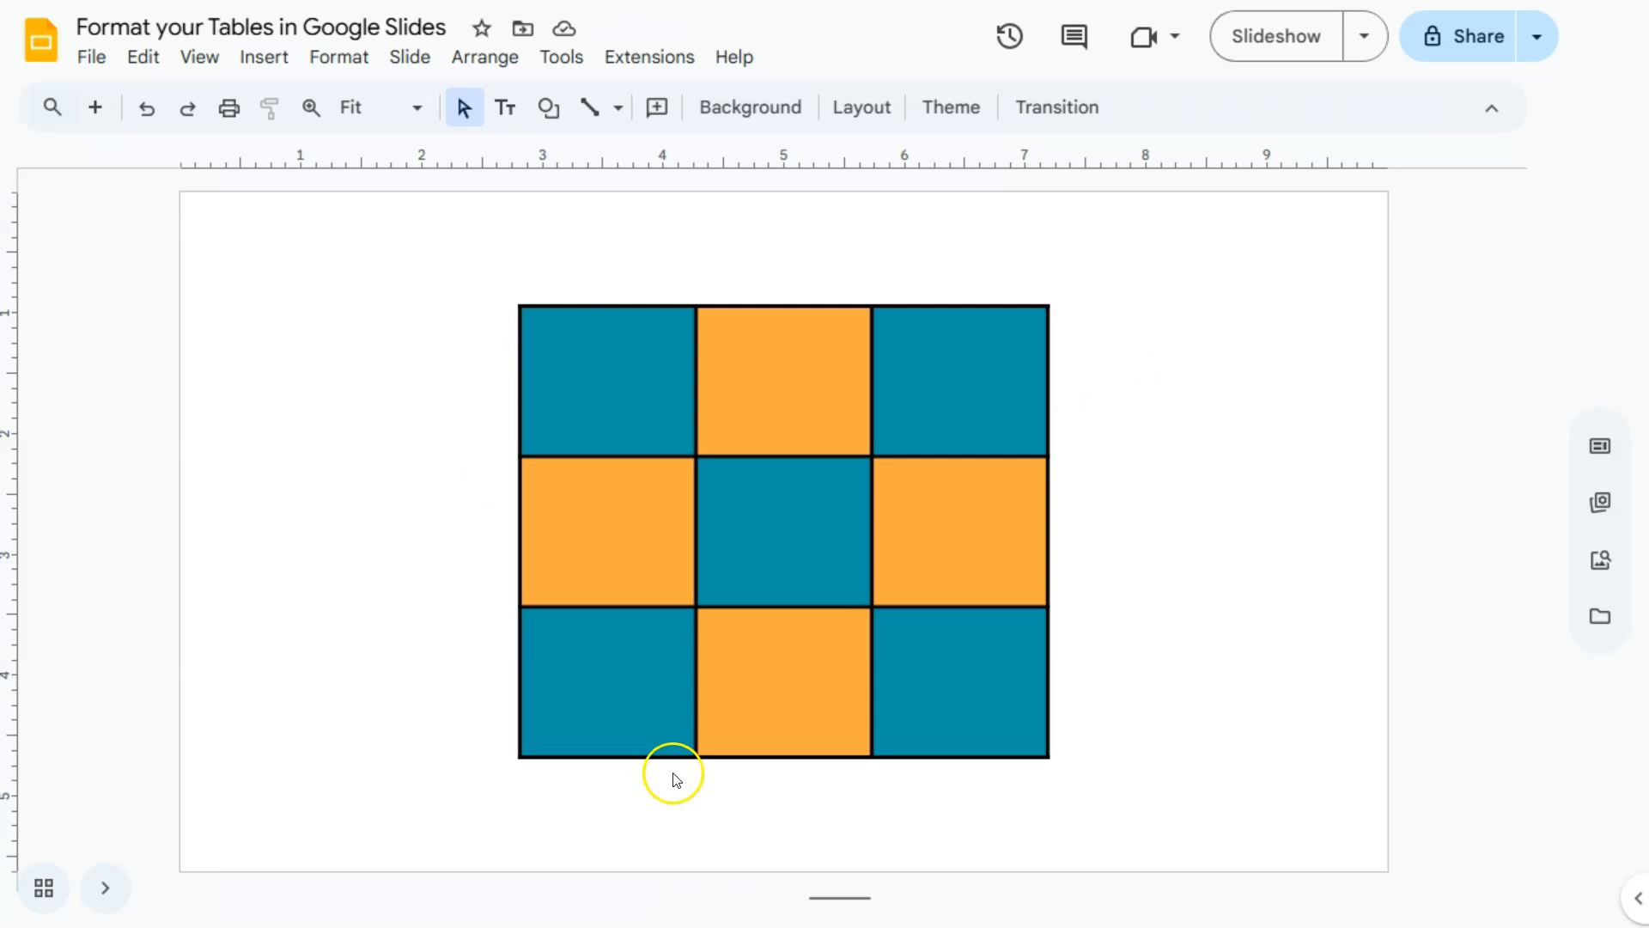
# Change the outer borders of the table's top-left cell to white.
pyautogui.click(670, 368)
pyautogui.click(644, 371)
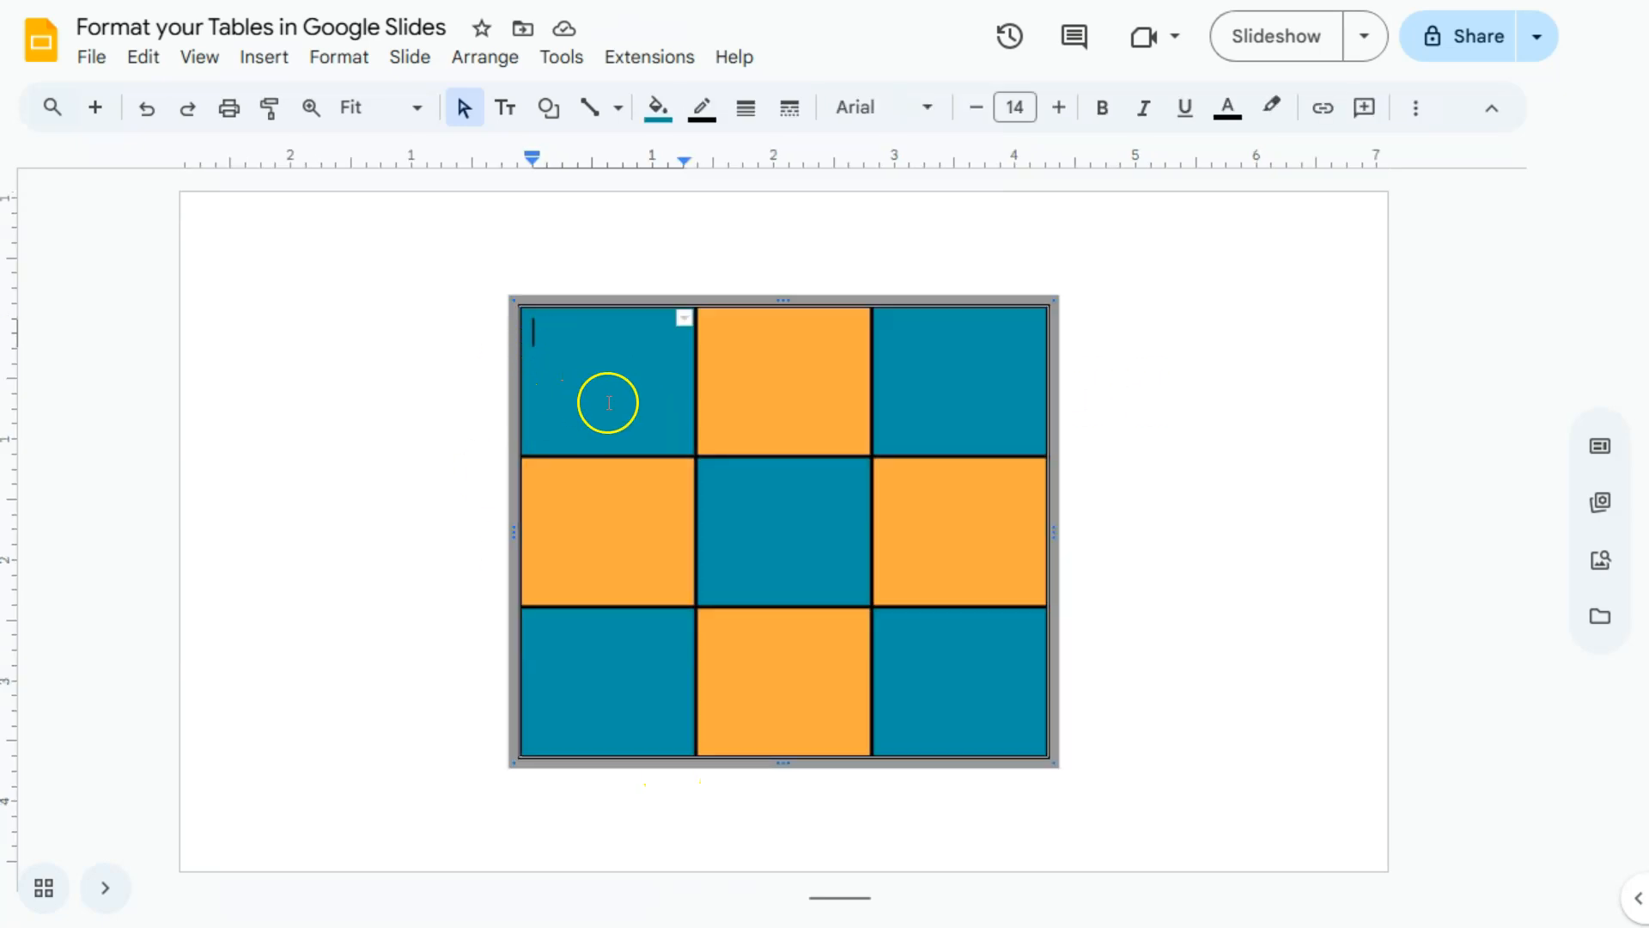
pyautogui.click(683, 319)
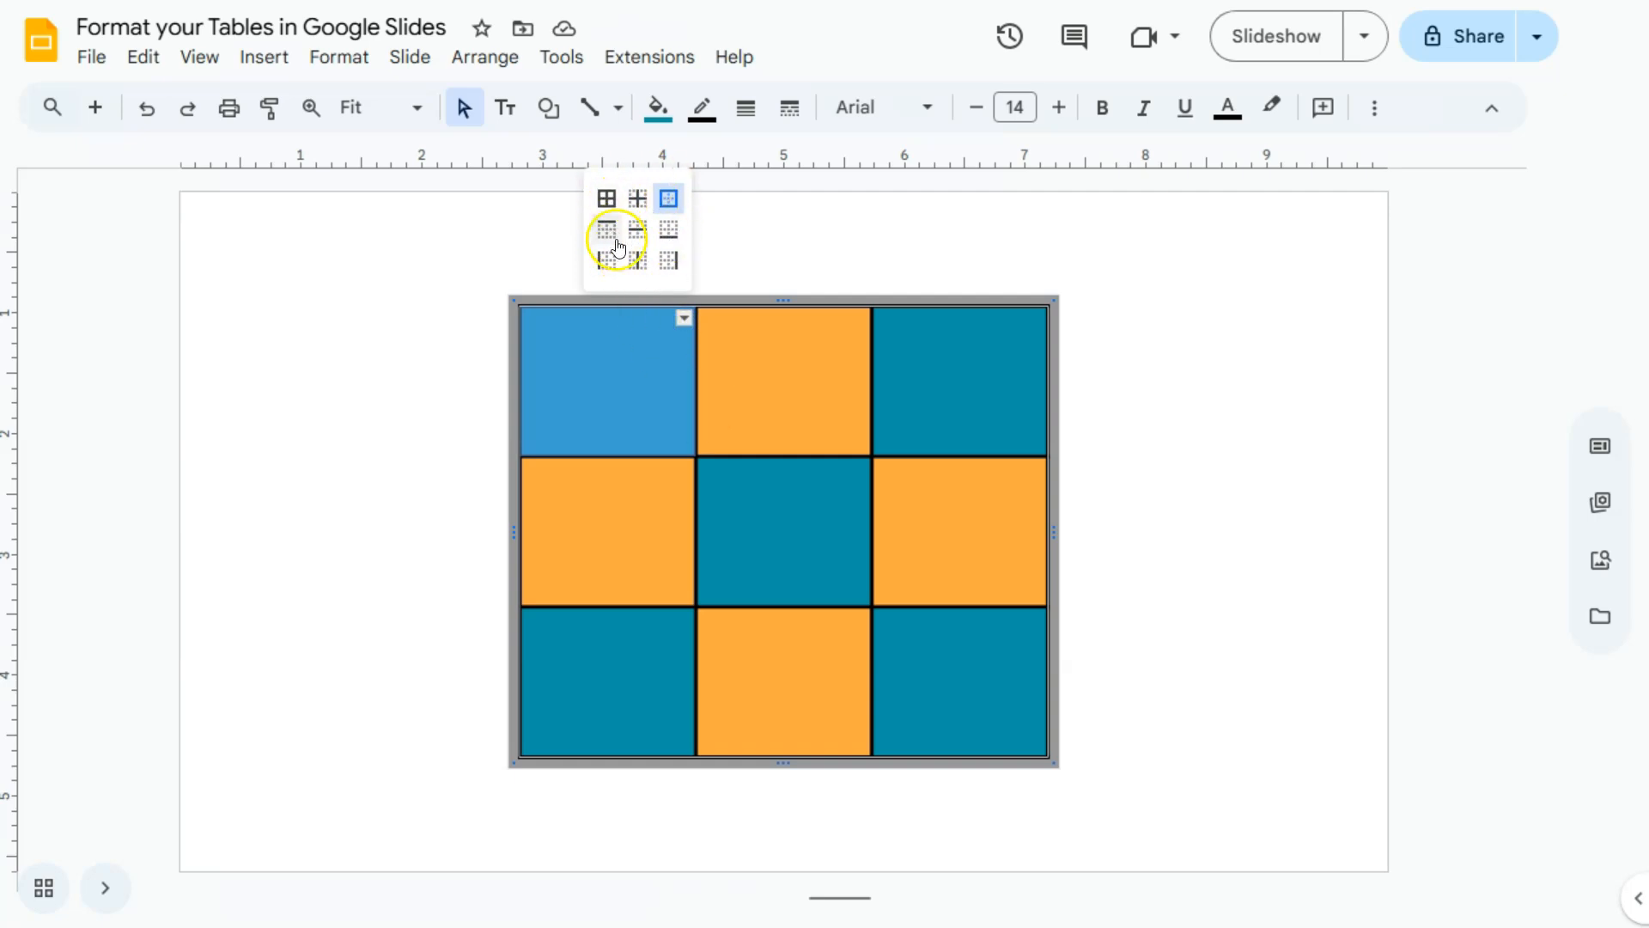
pyautogui.click(668, 199)
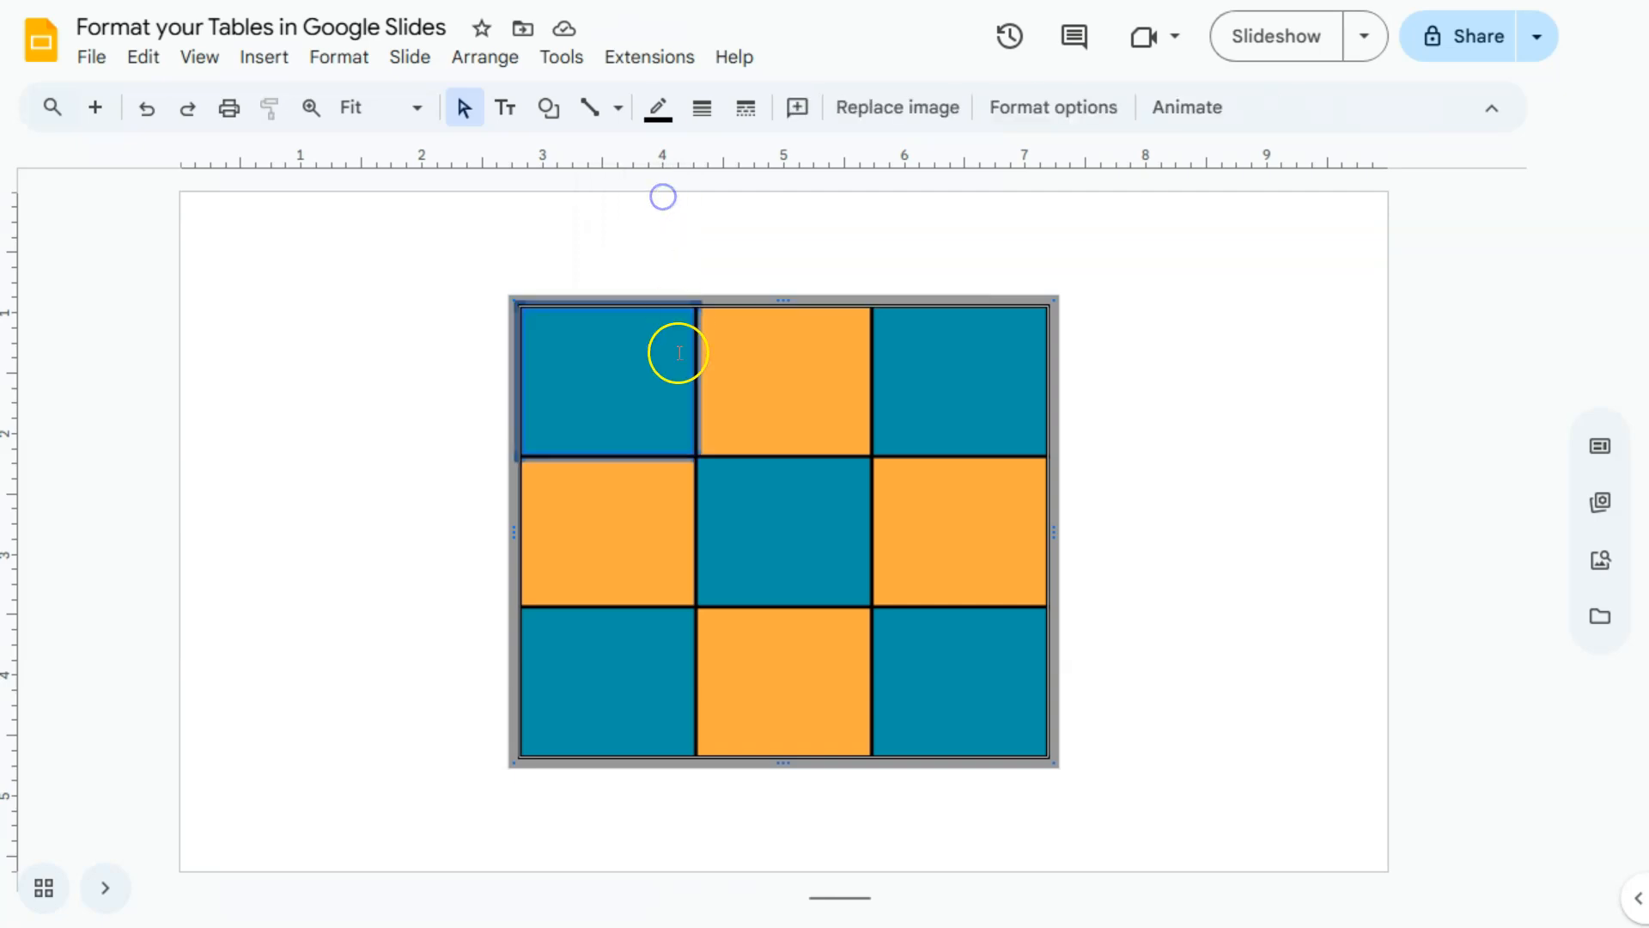
pyautogui.click(658, 110)
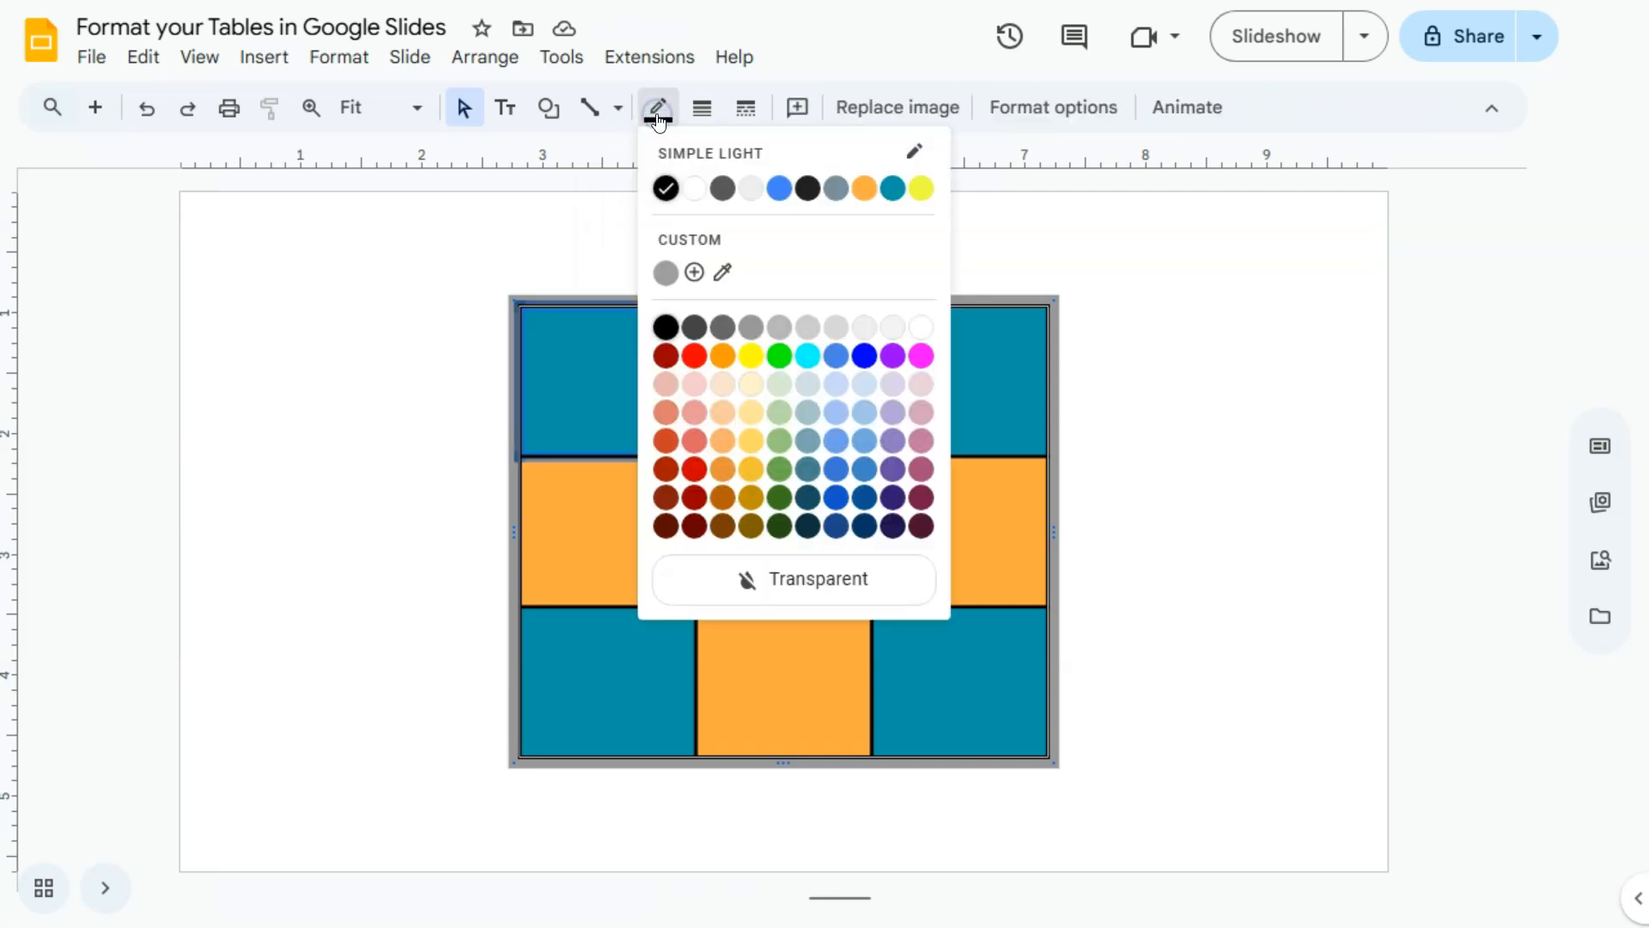
pyautogui.click(1060, 261)
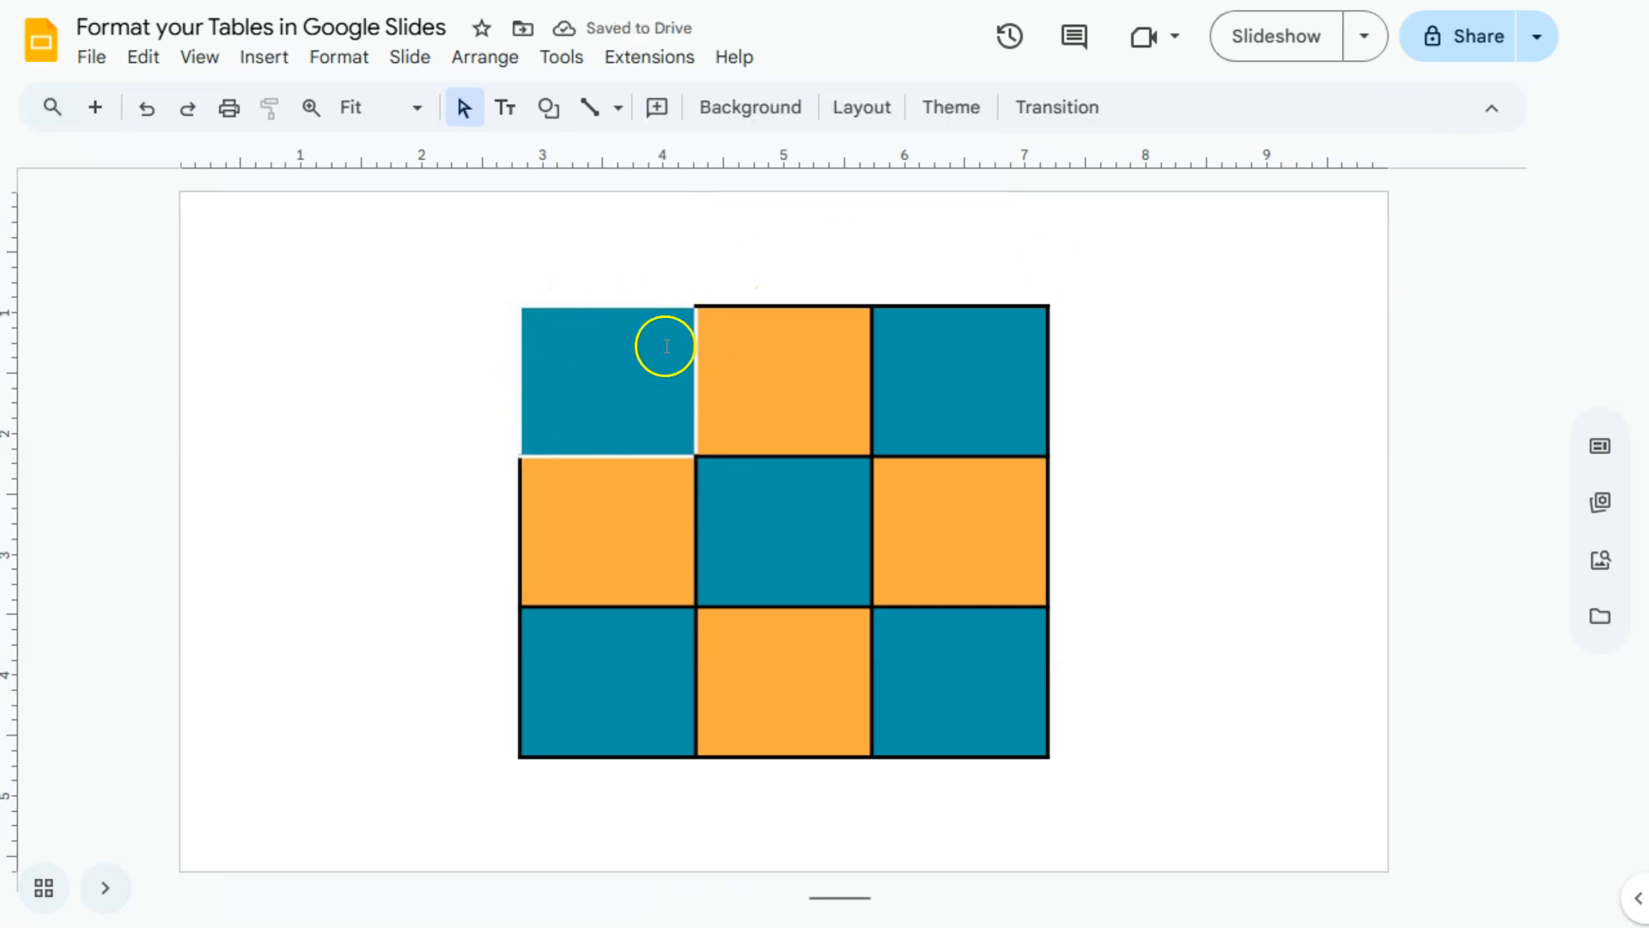
# Change only the top border of the middle cell in the first row to white.
pyautogui.click(788, 367)
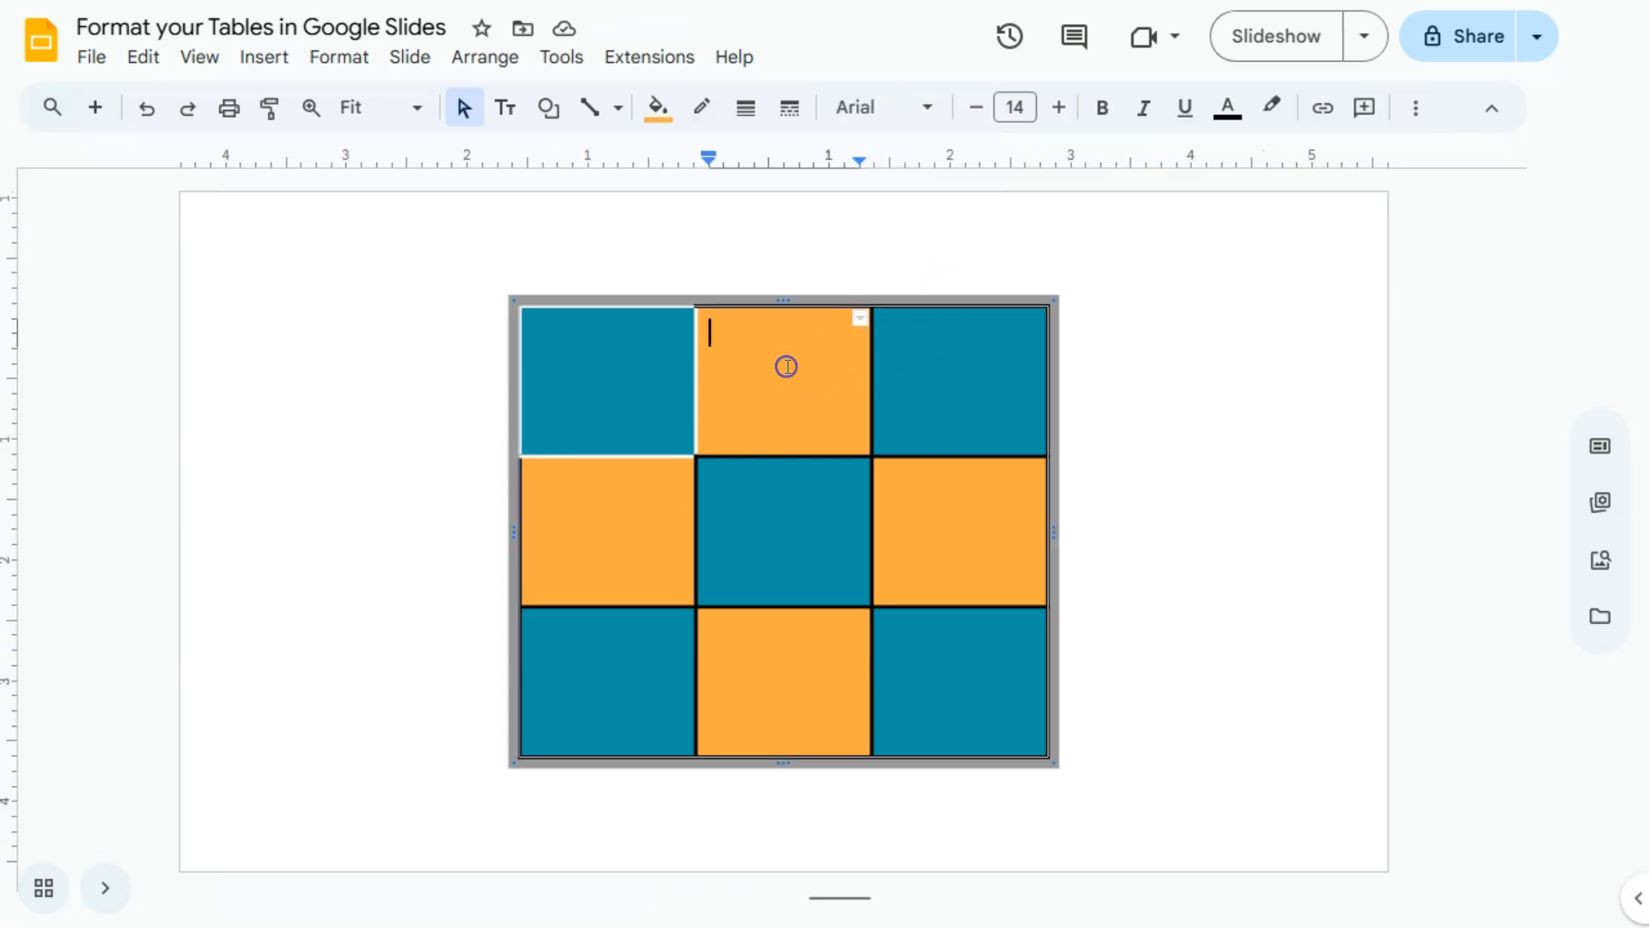
pyautogui.click(860, 324)
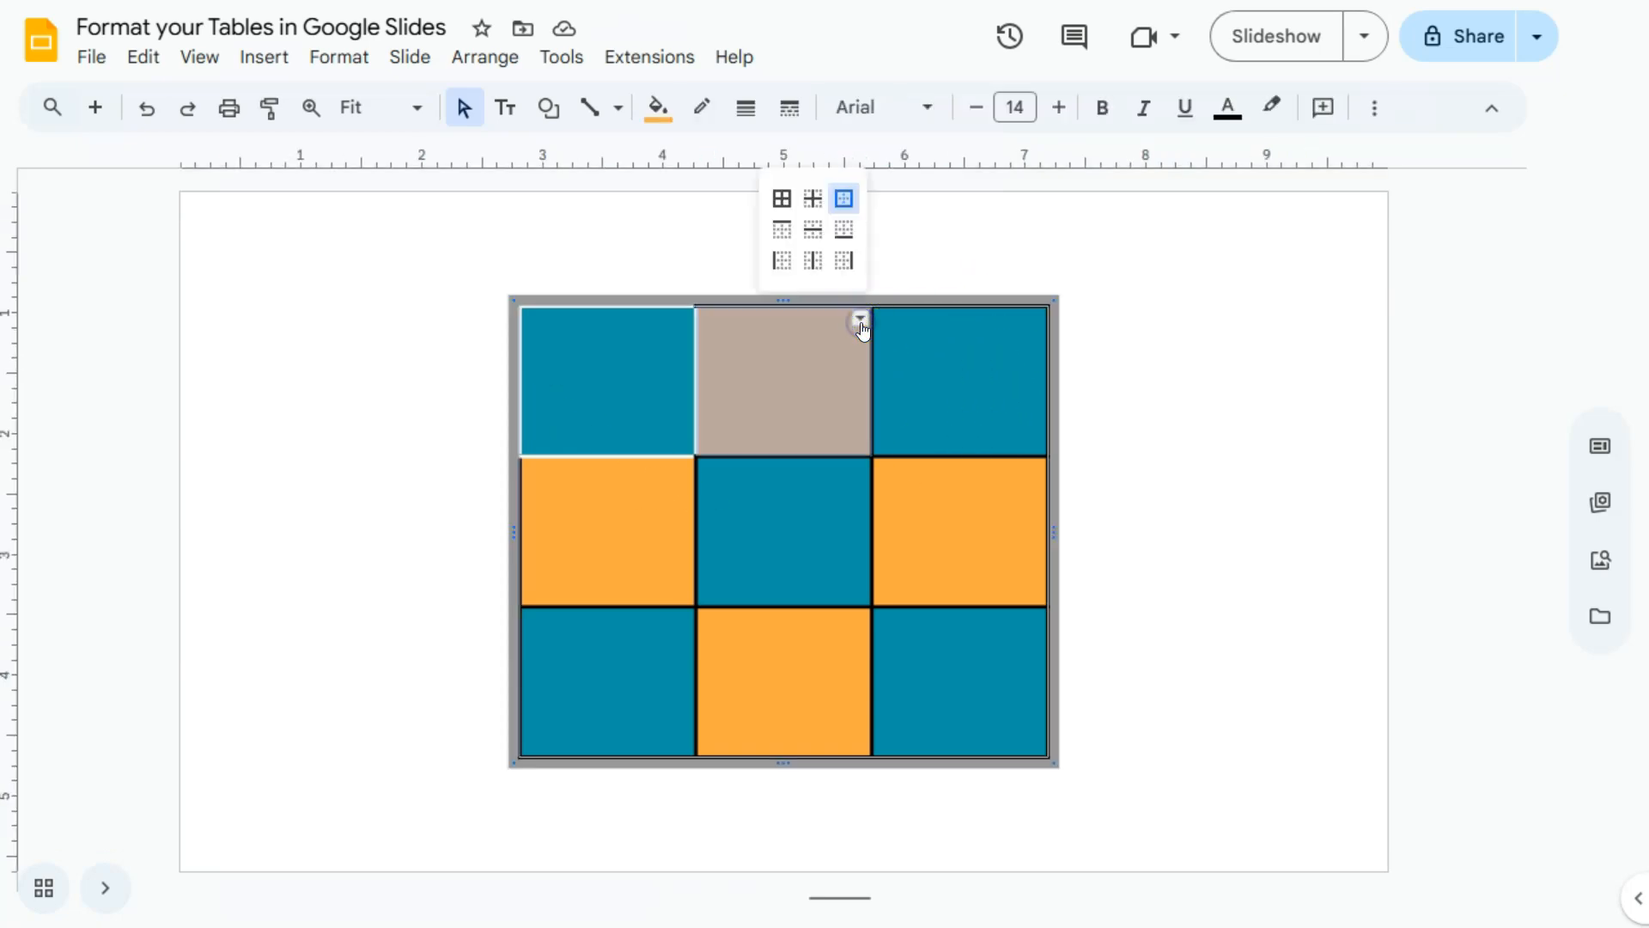
pyautogui.click(781, 232)
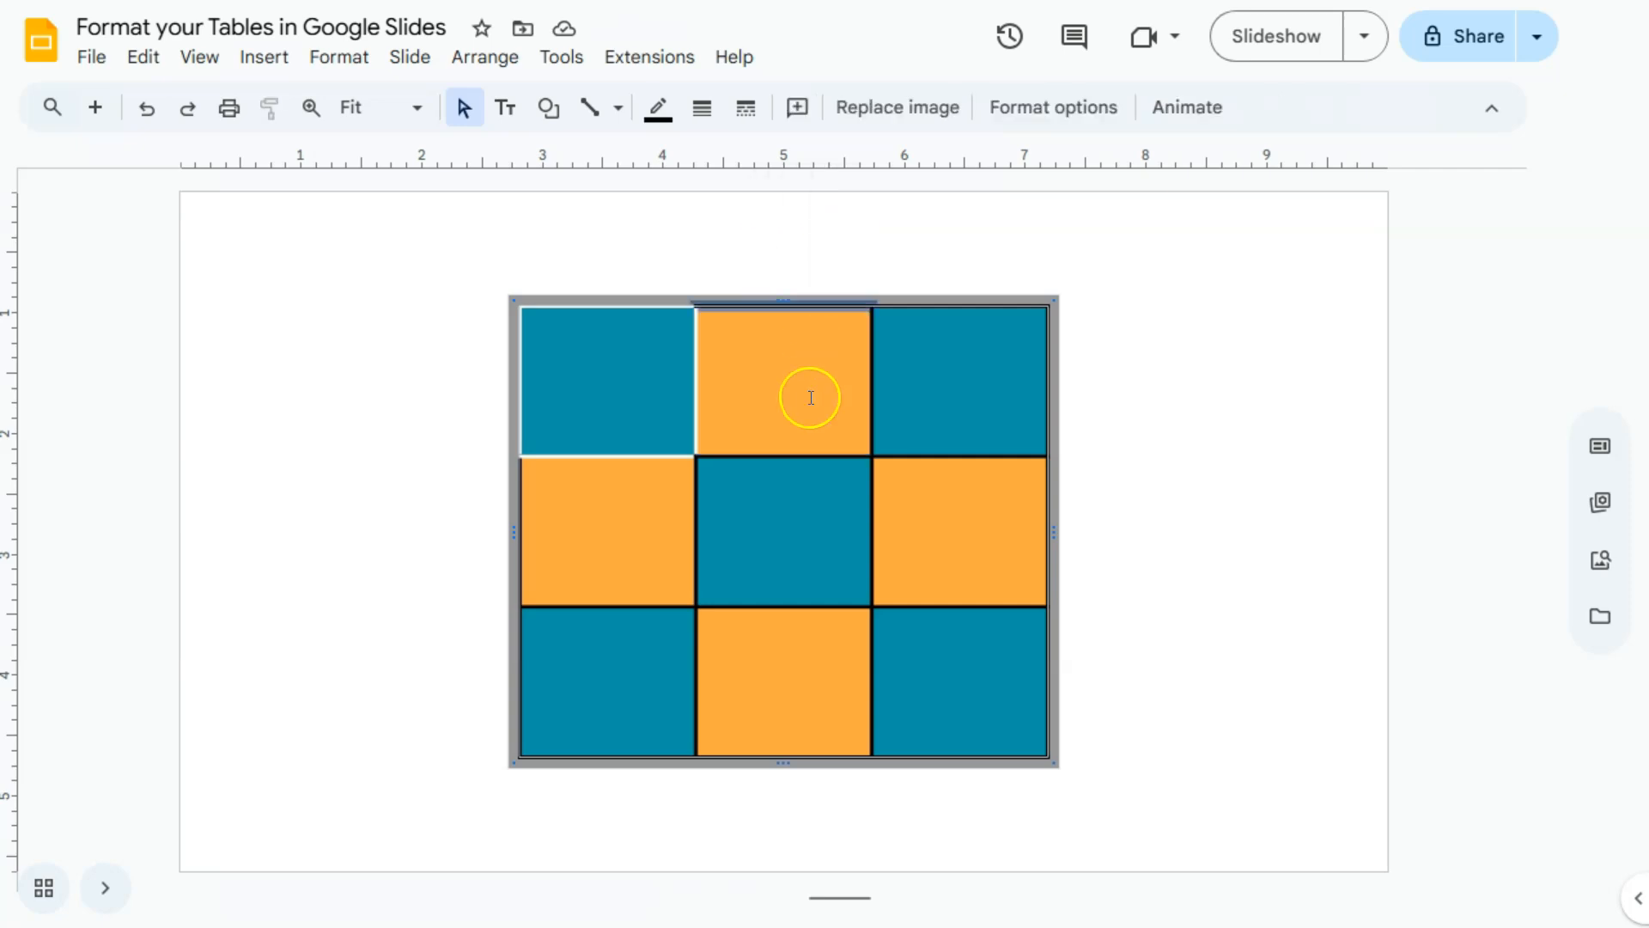
pyautogui.click(658, 110)
pyautogui.click(694, 188)
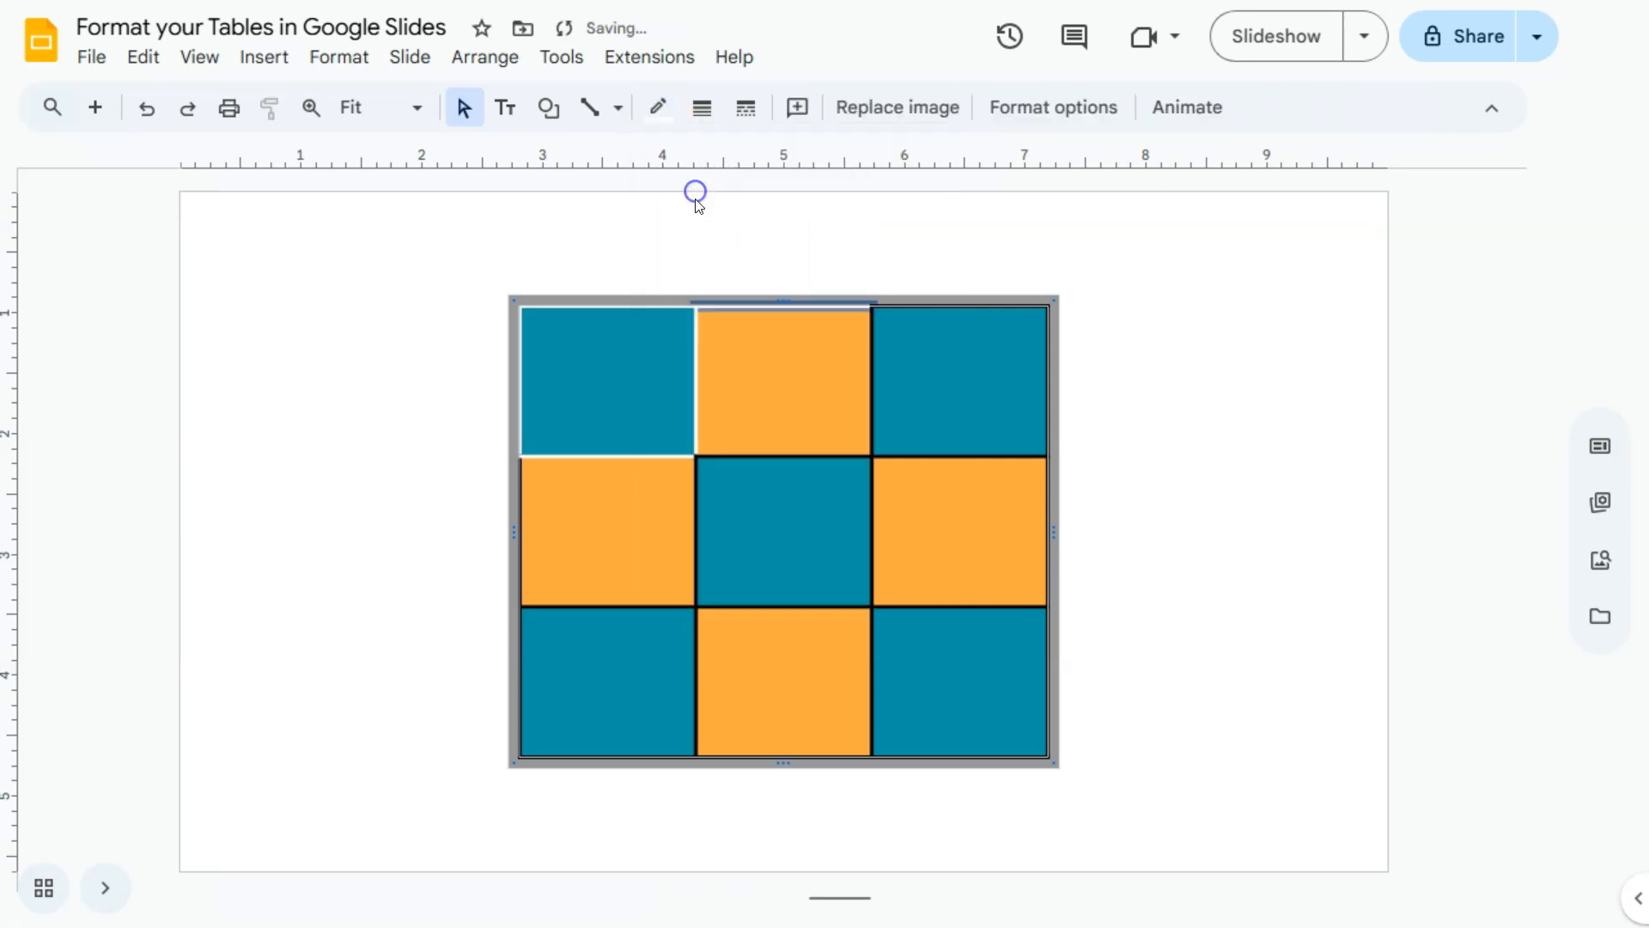
pyautogui.click(837, 258)
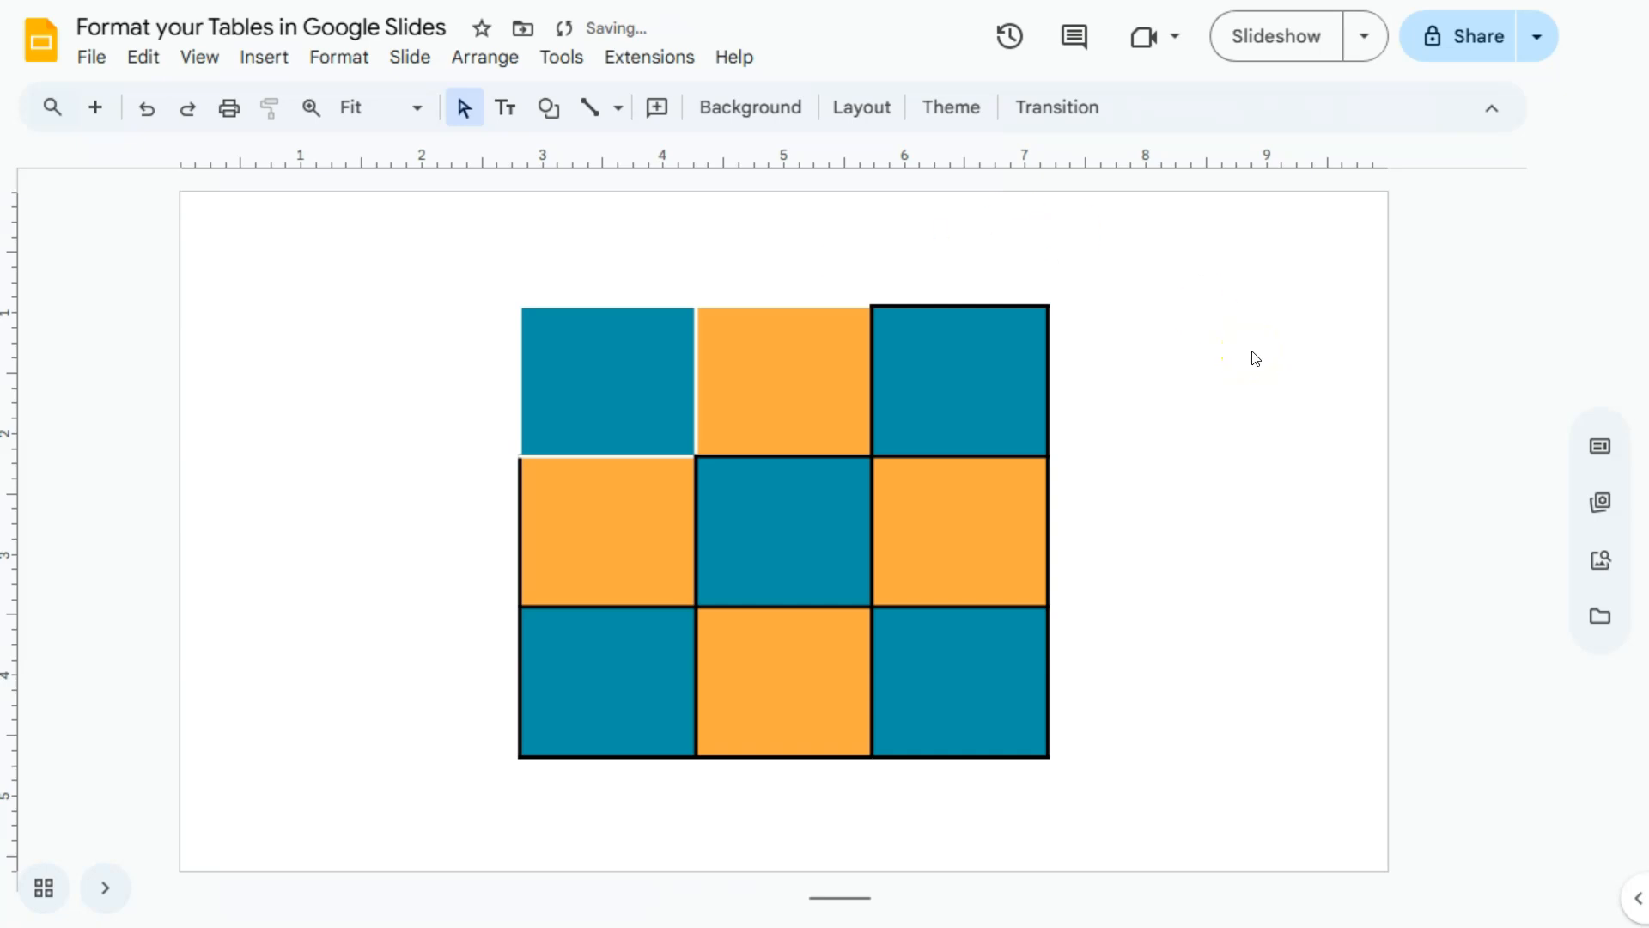
# Change all the borders of the whole table to white.
pyautogui.moveTo(608, 357); pyautogui.dragTo(969, 708)
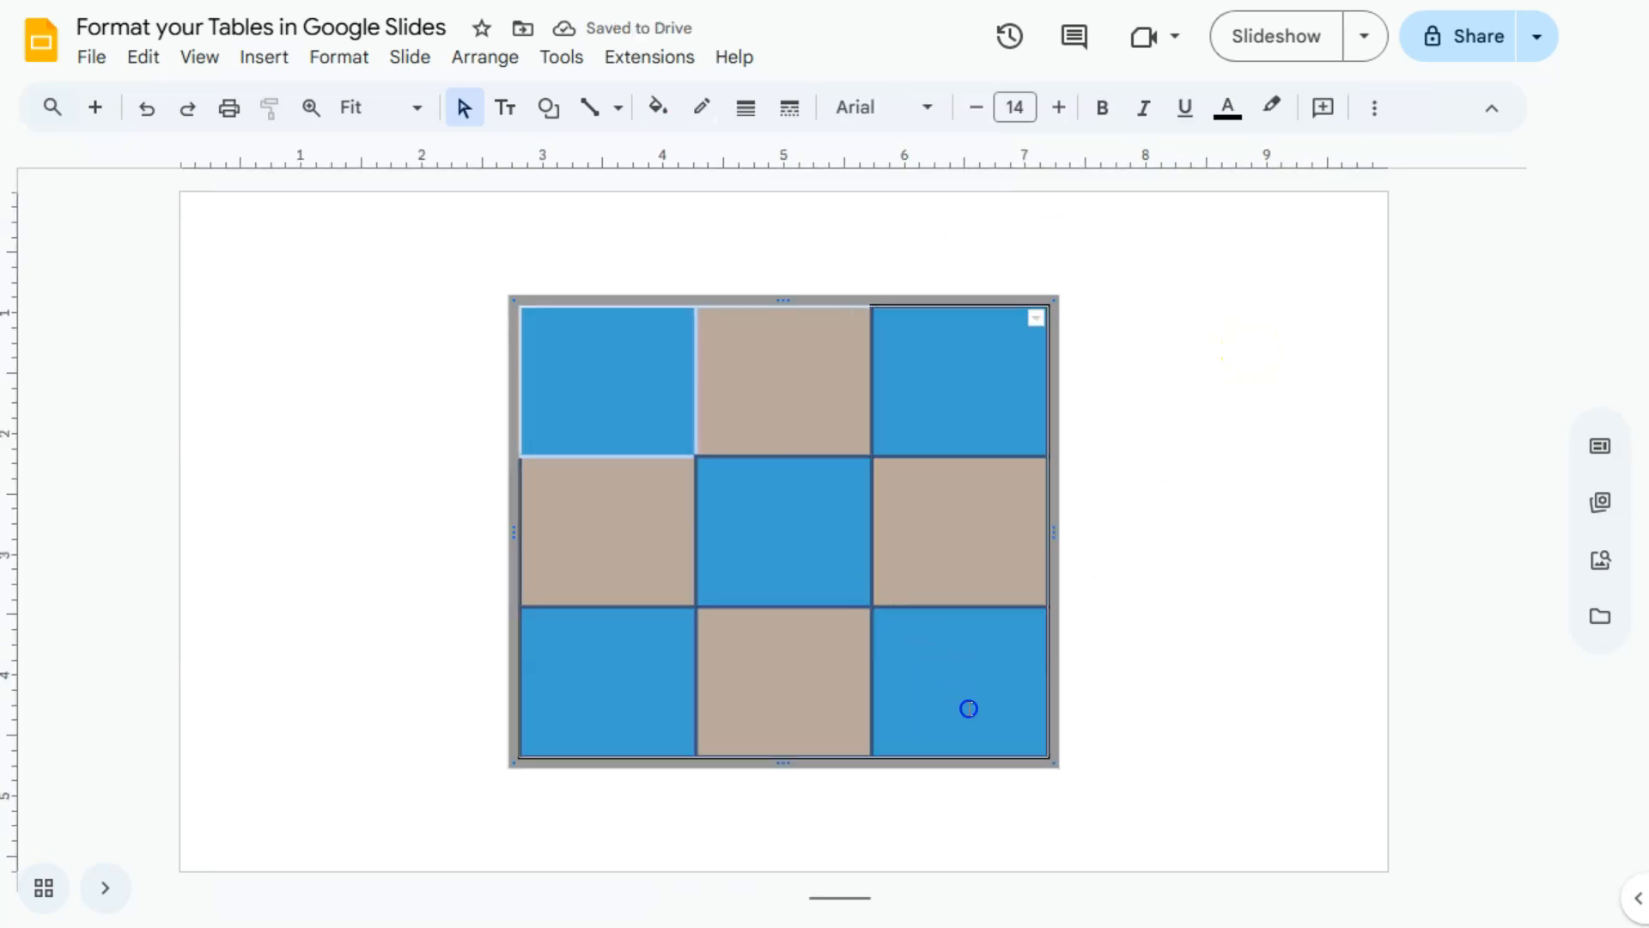
pyautogui.click(1036, 322)
pyautogui.click(957, 196)
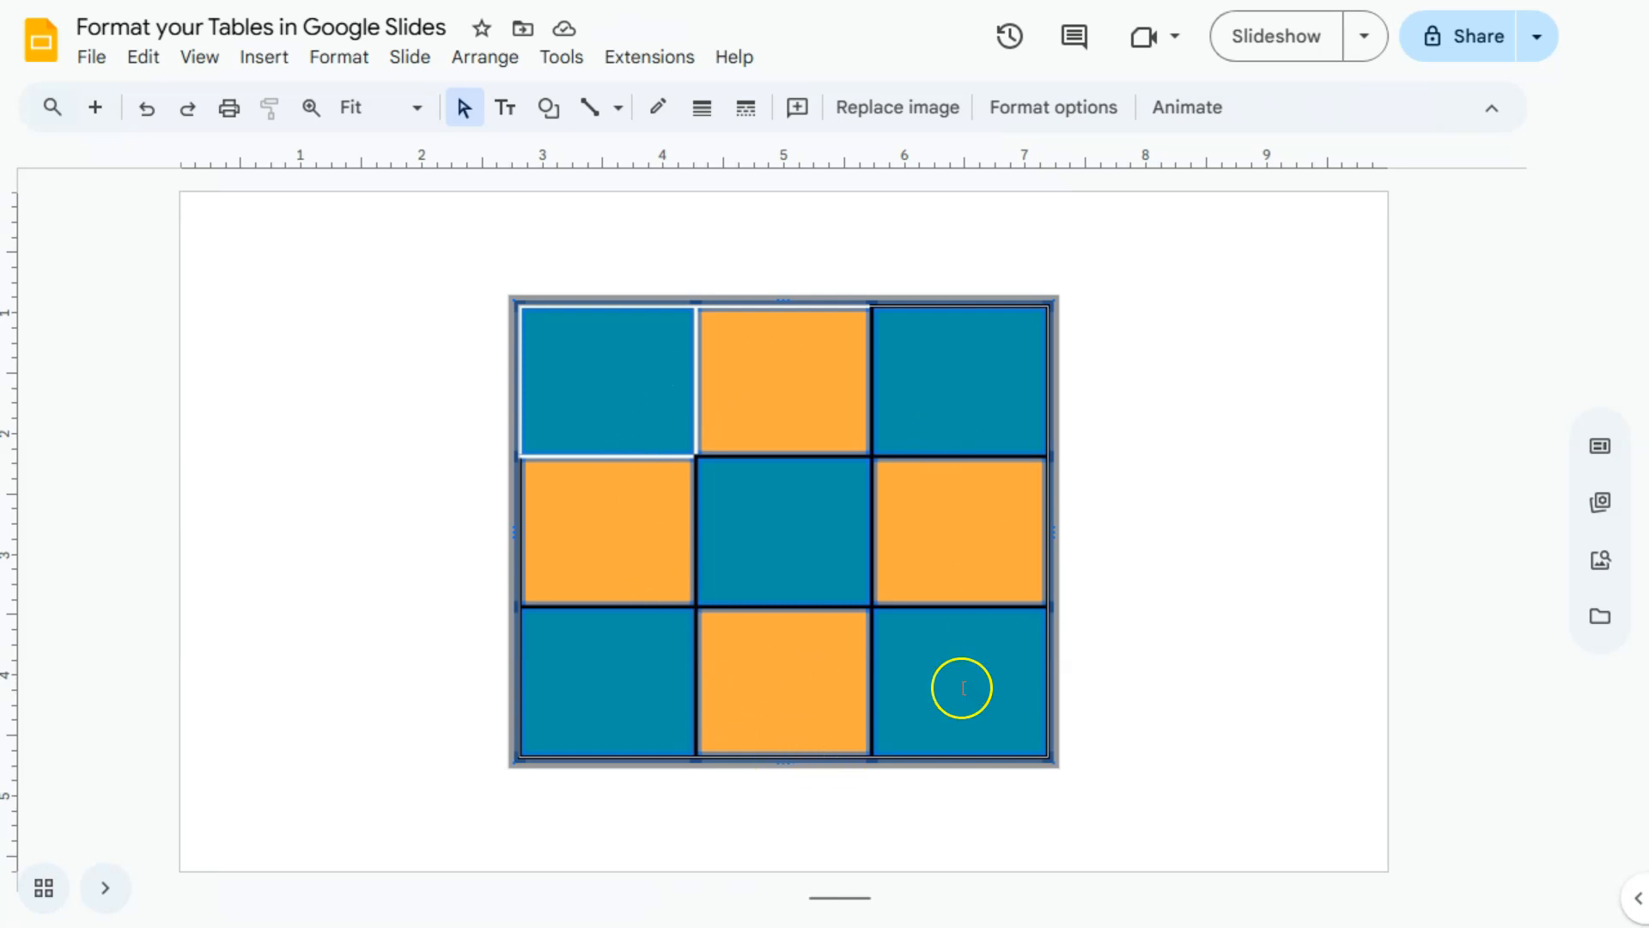
pyautogui.click(658, 111)
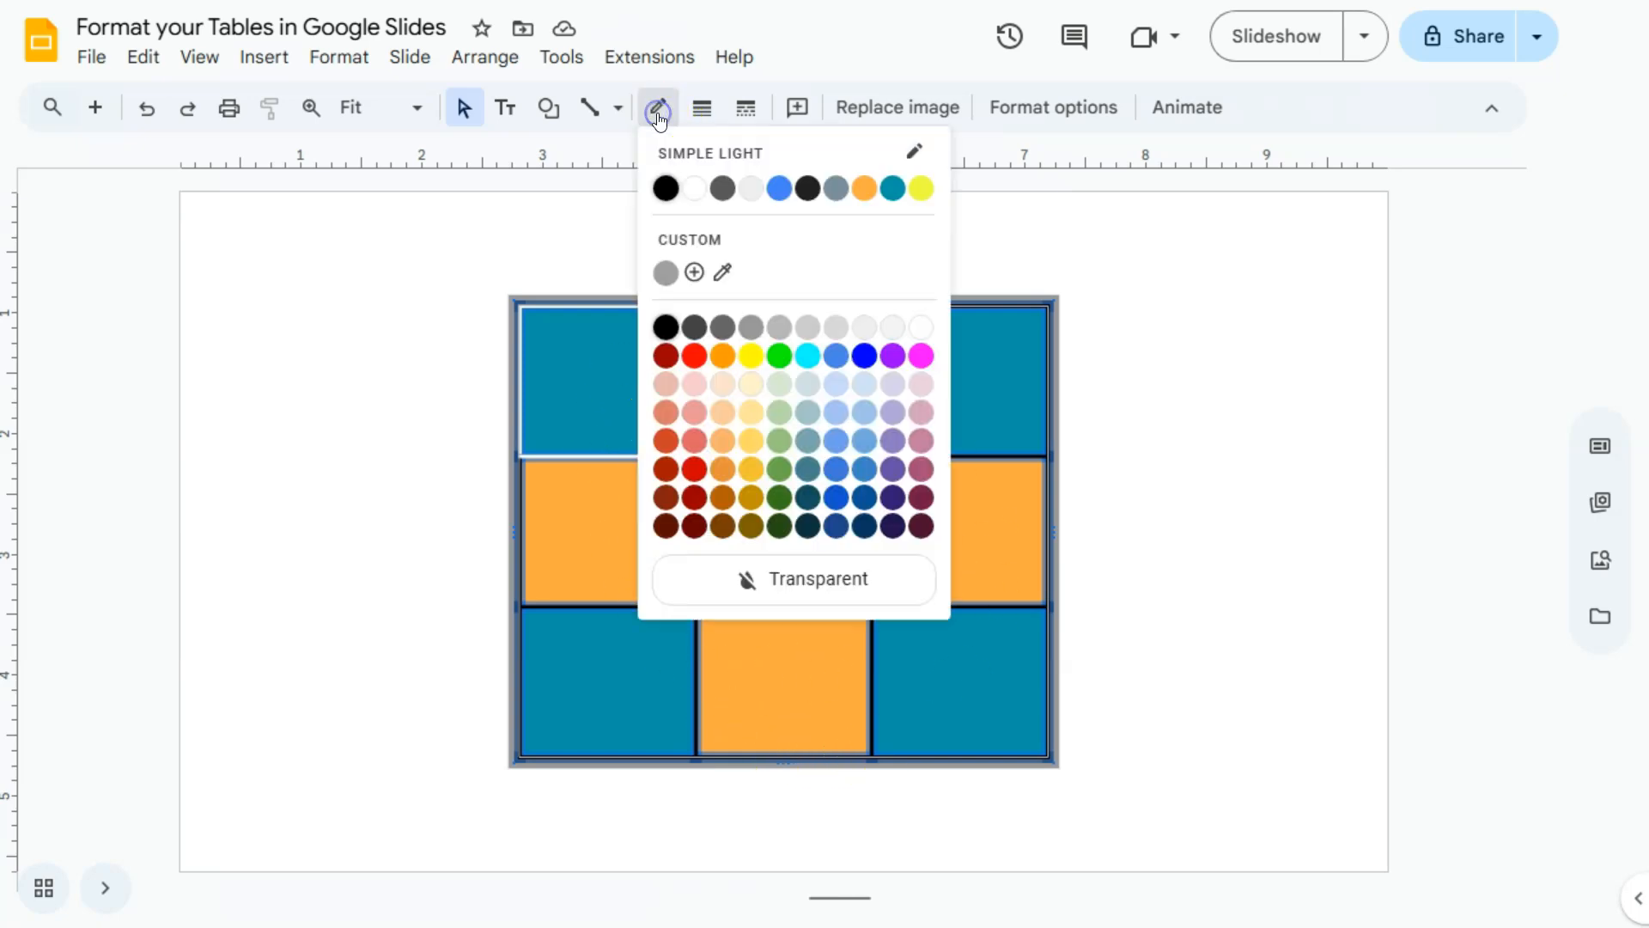
pyautogui.click(694, 194)
pyautogui.click(1160, 275)
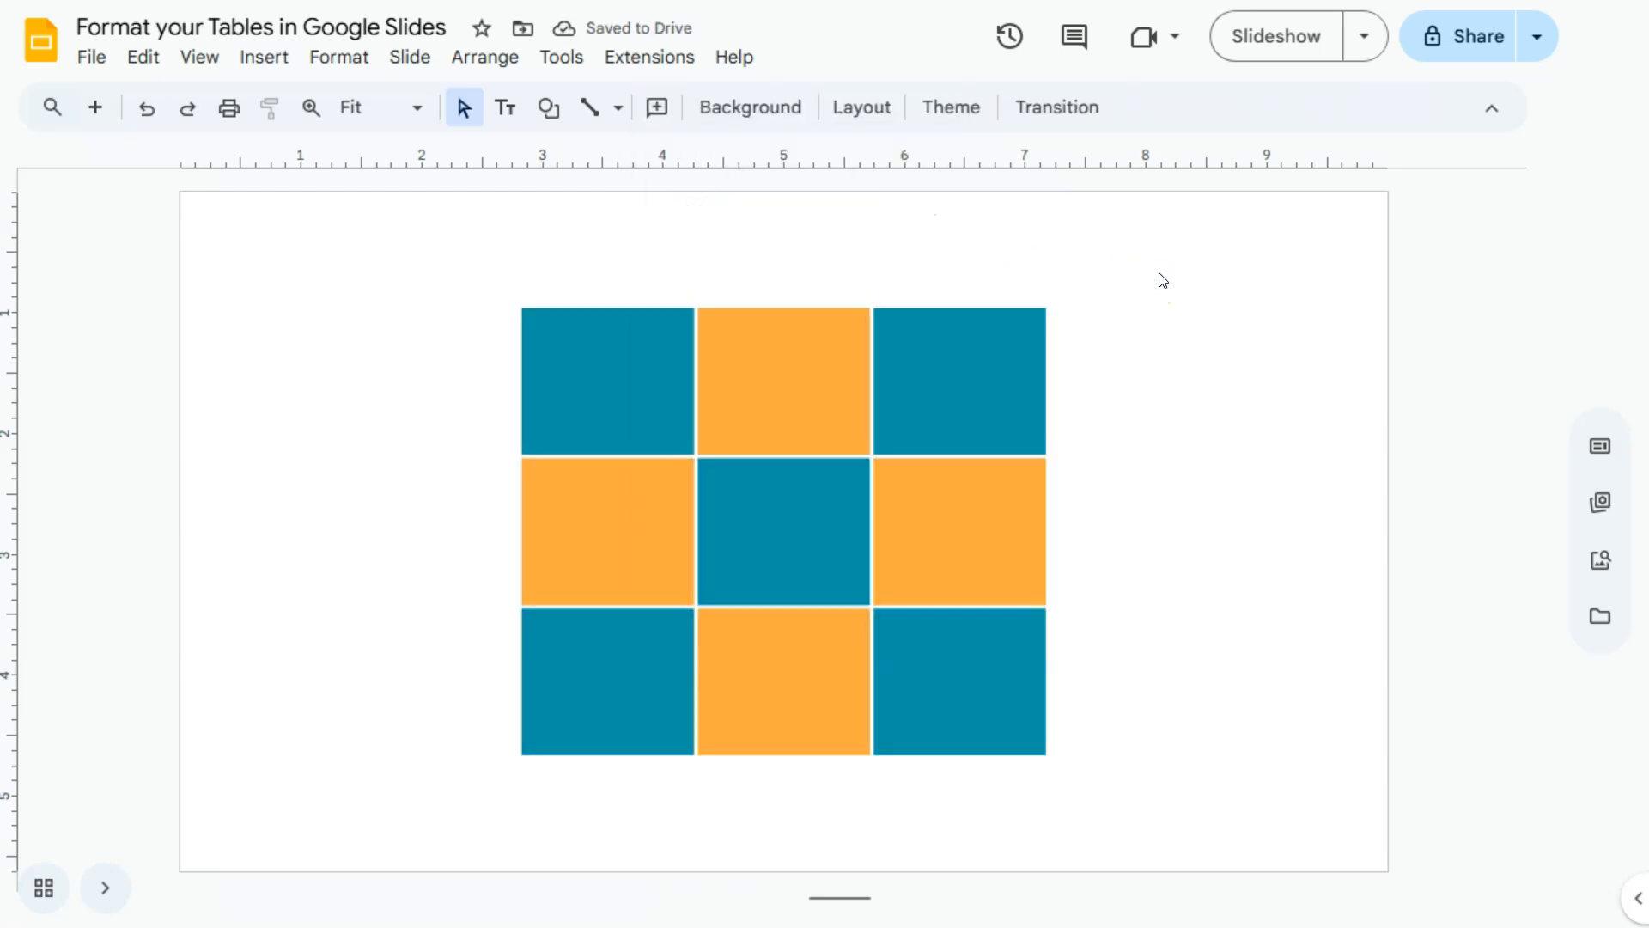
pyautogui.hotkey('ctrl', 'z')
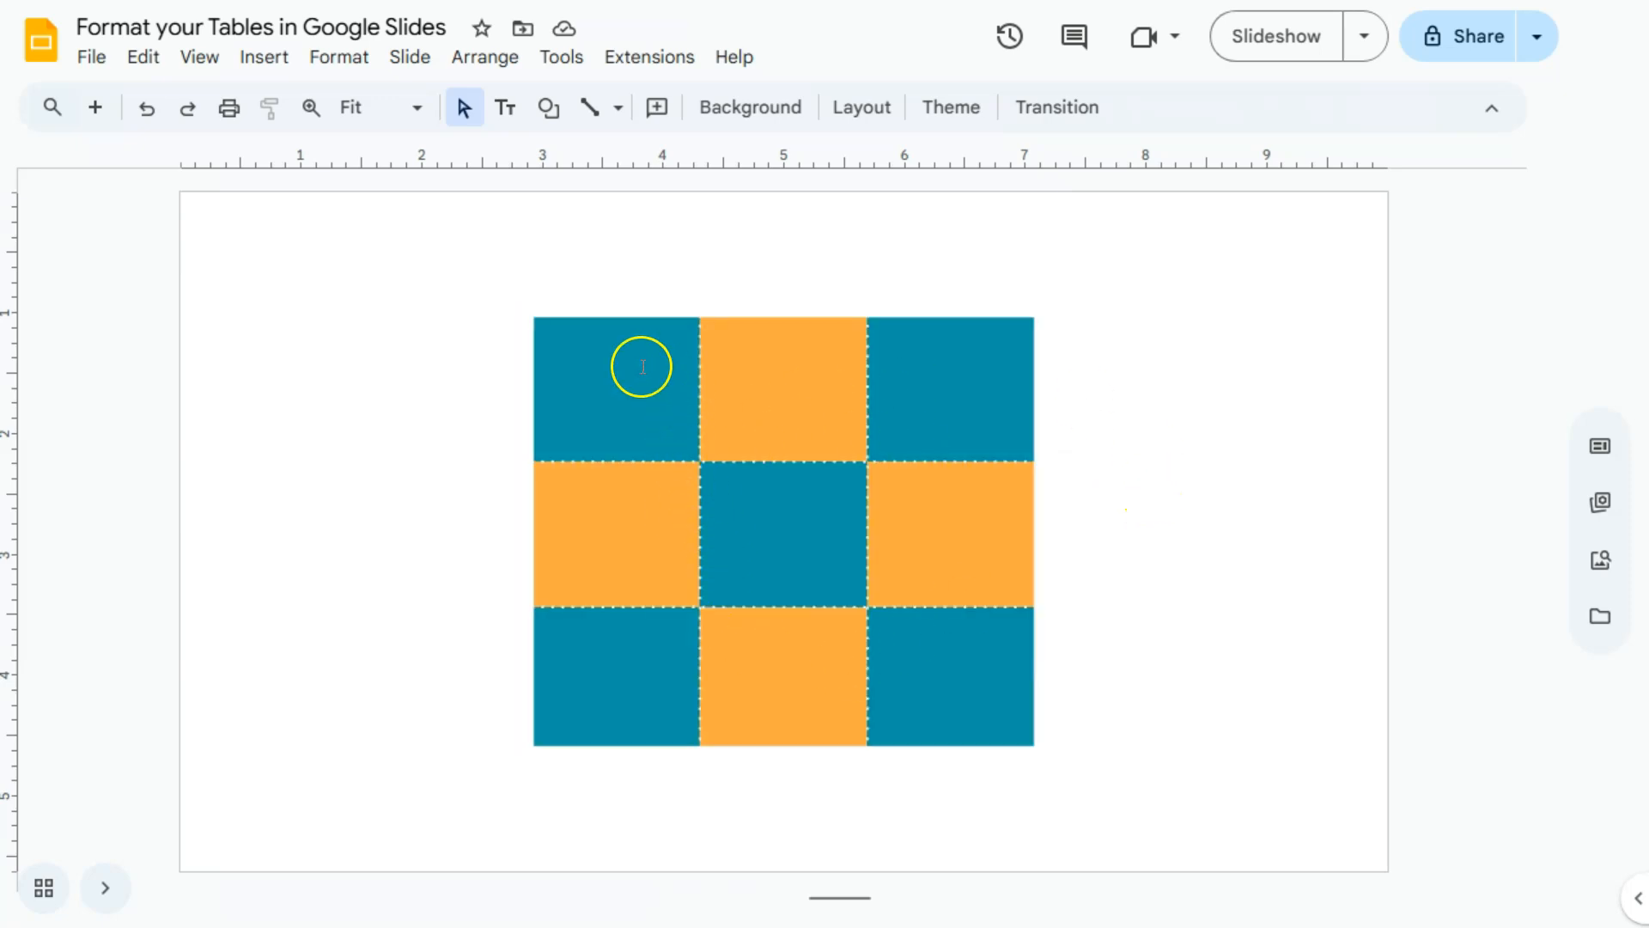
pyautogui.moveTo(640, 366); pyautogui.dragTo(951, 657)
pyautogui.click(1166, 570)
# Set only the inner borders of the whole table to the dotted line style.
pyautogui.moveTo(596, 368); pyautogui.dragTo(873, 632)
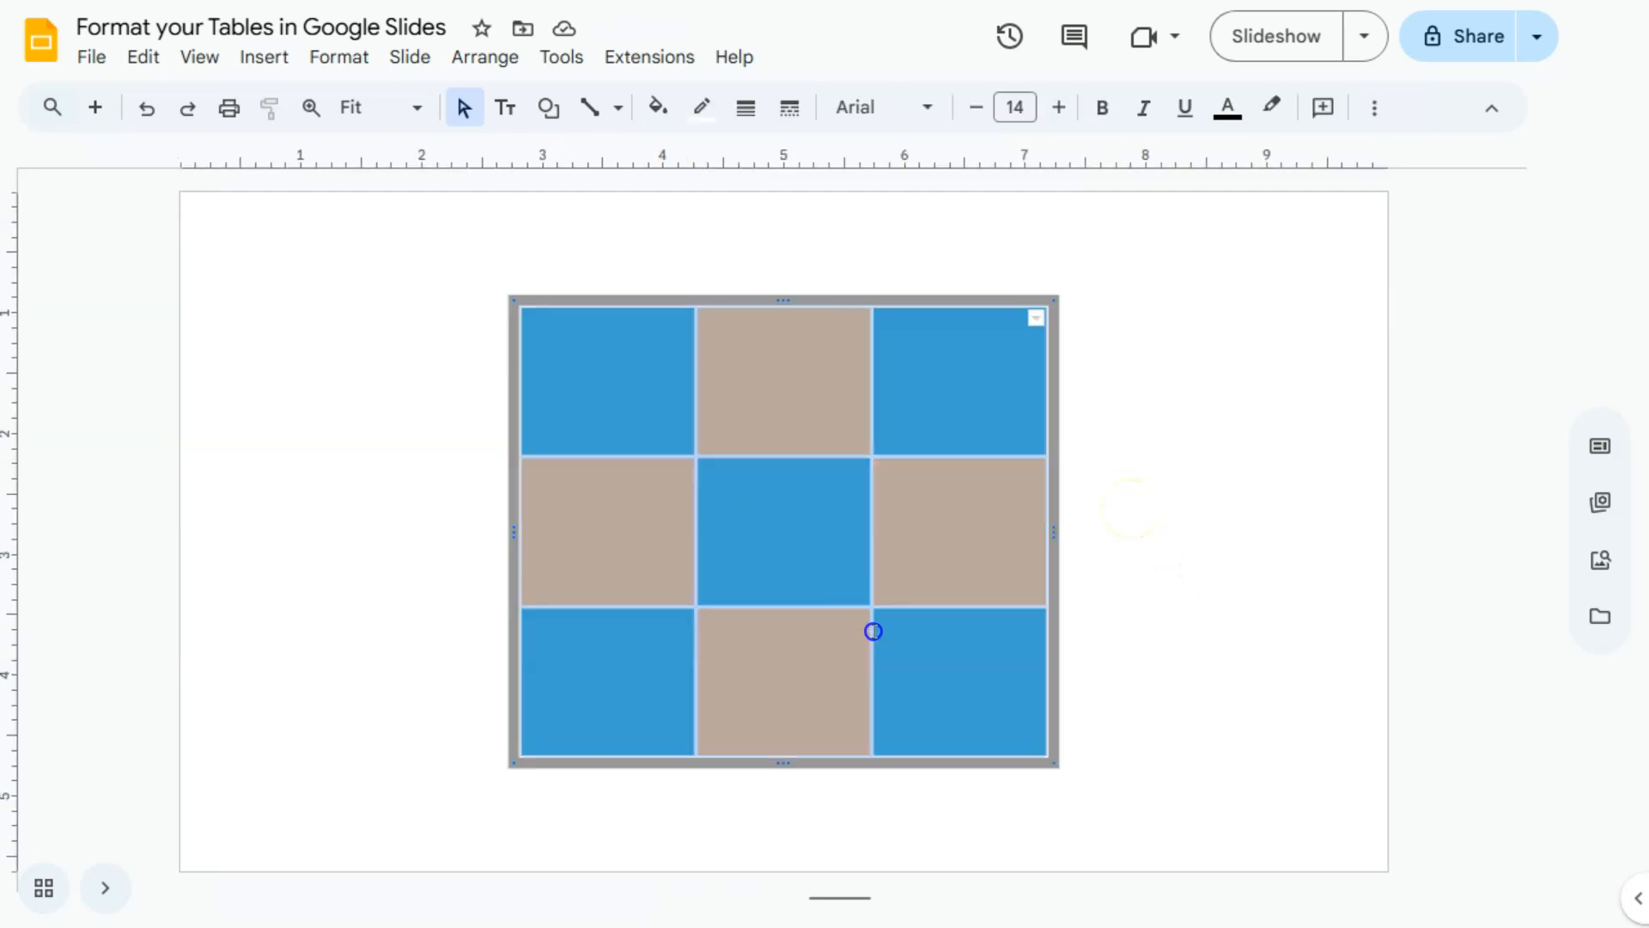
pyautogui.click(1037, 319)
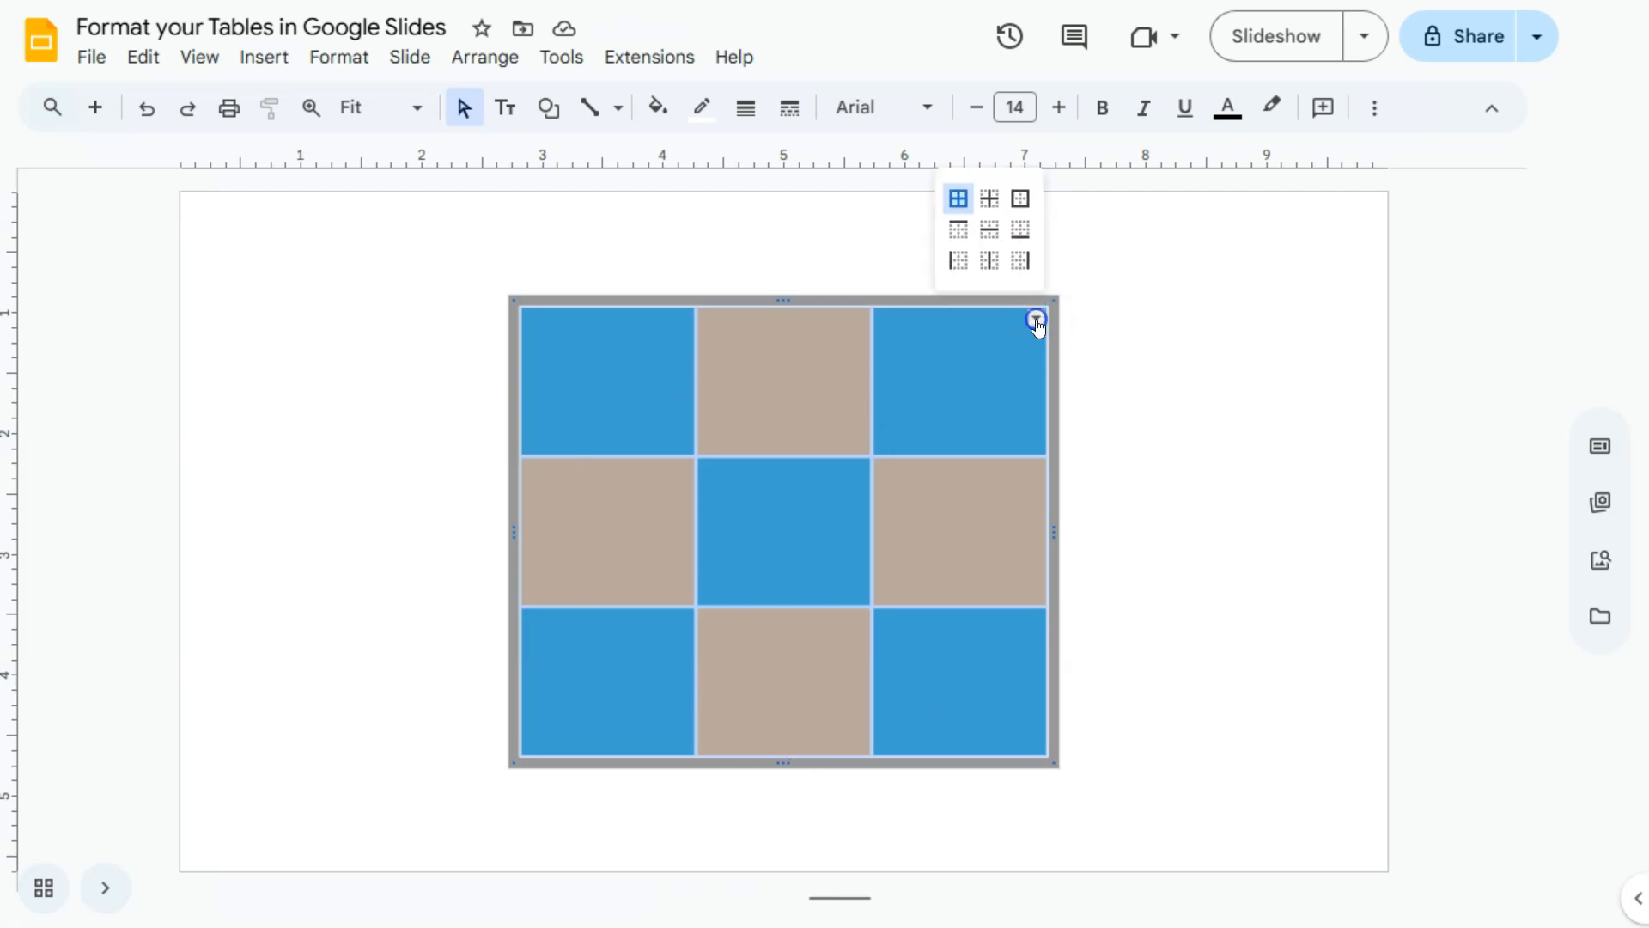
pyautogui.click(990, 207)
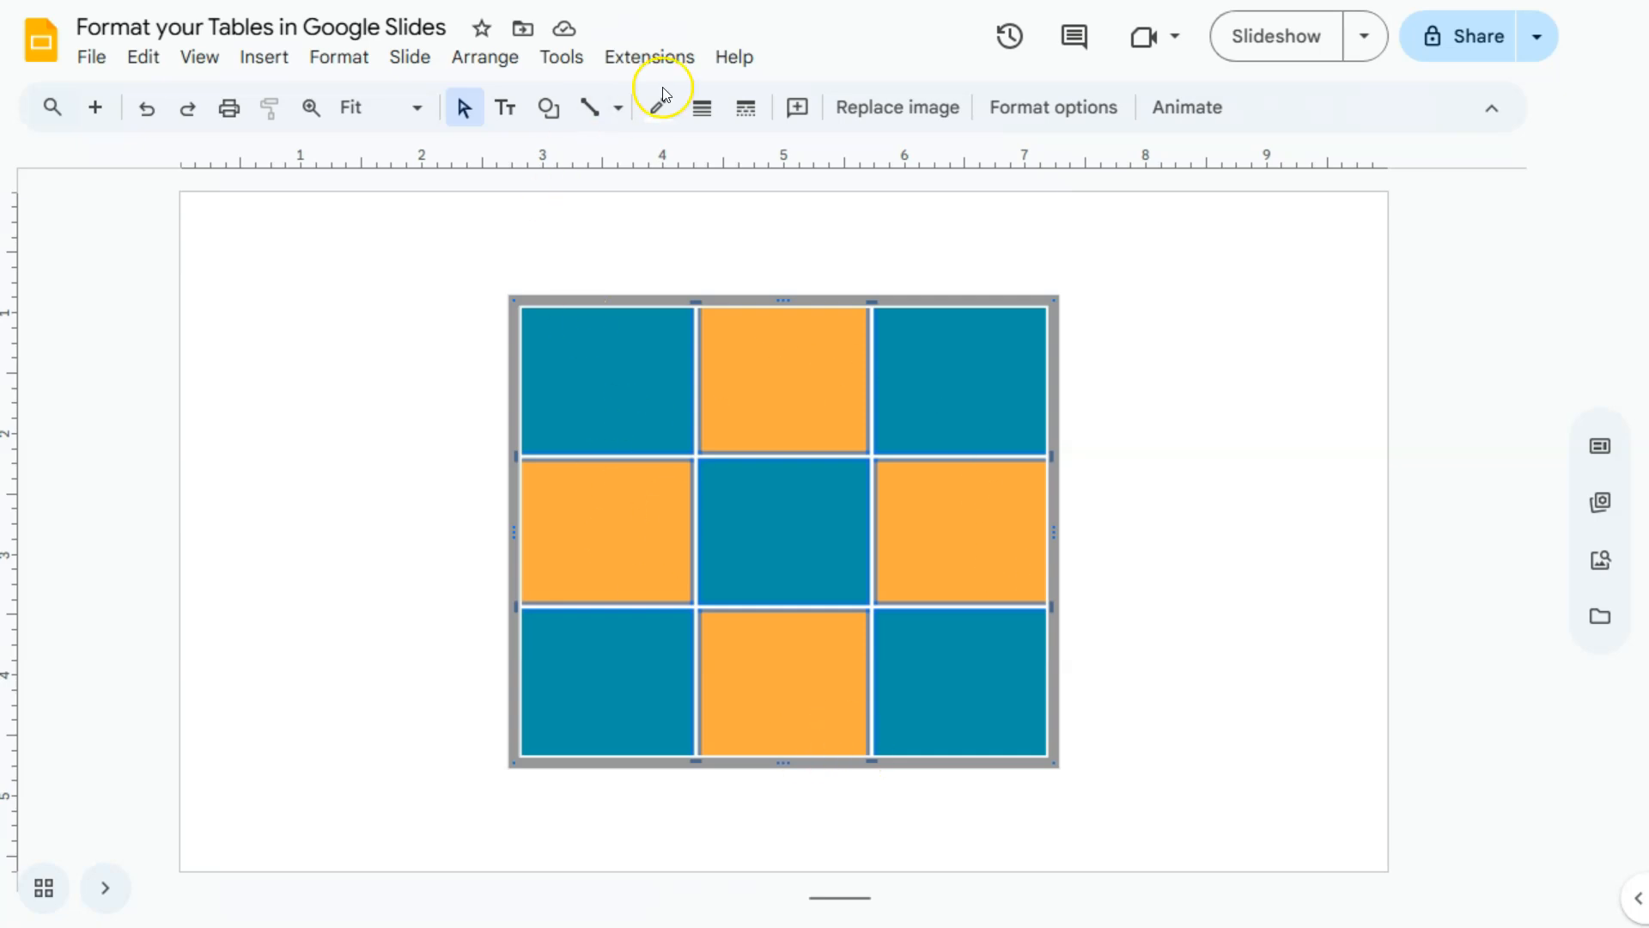
pyautogui.click(744, 120)
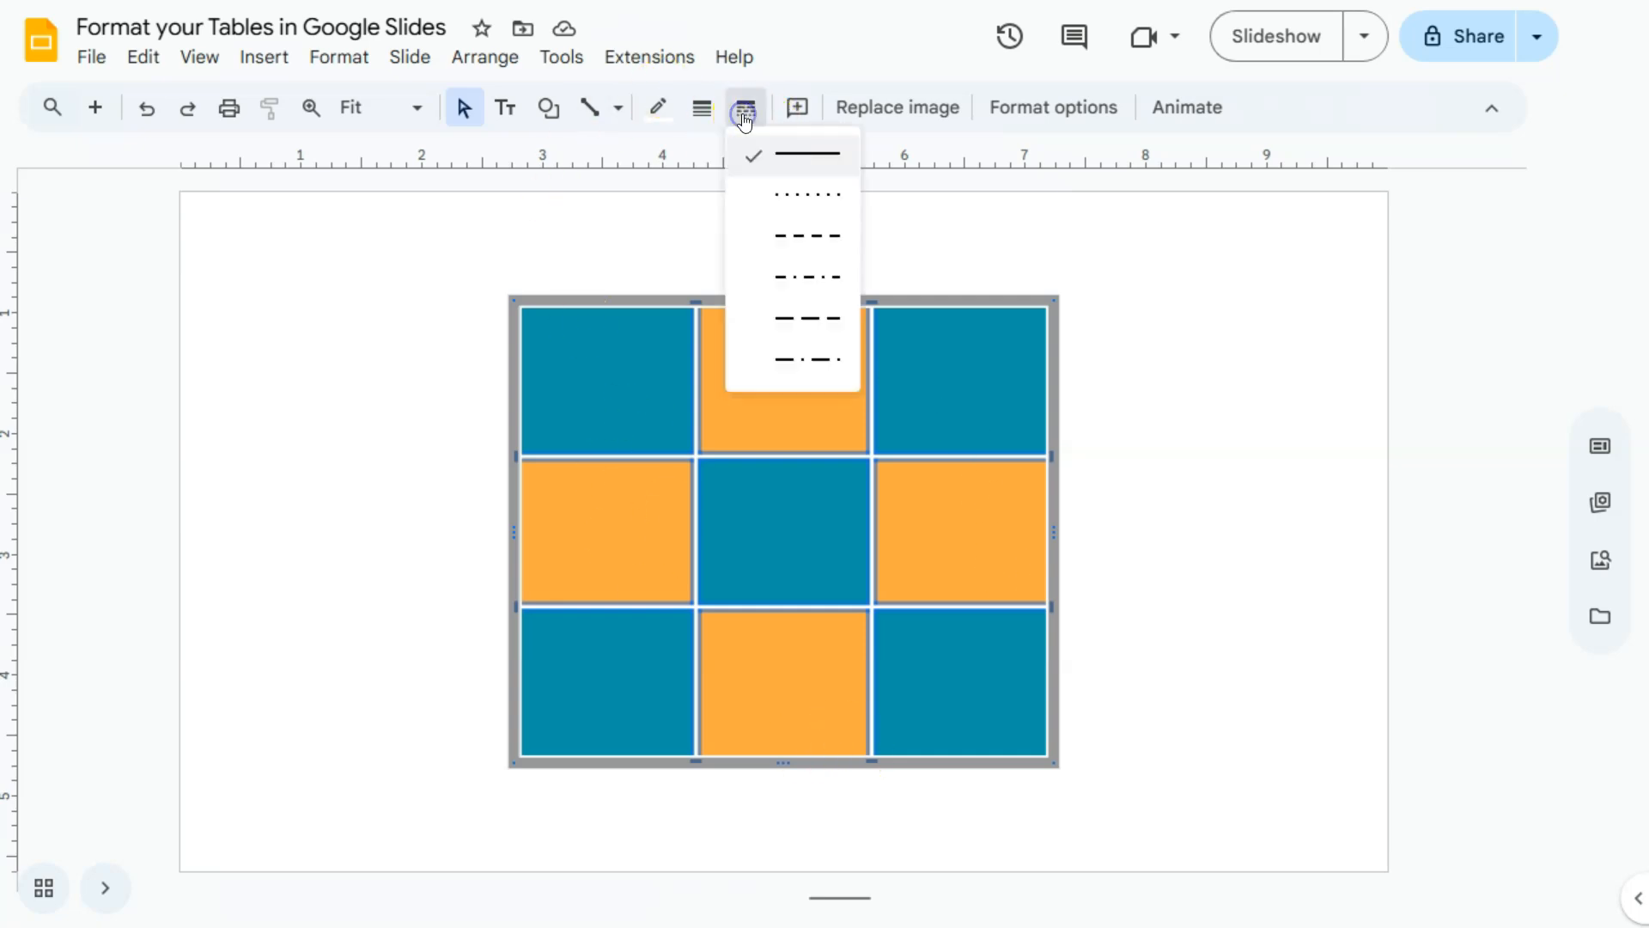
pyautogui.click(801, 196)
pyautogui.click(992, 243)
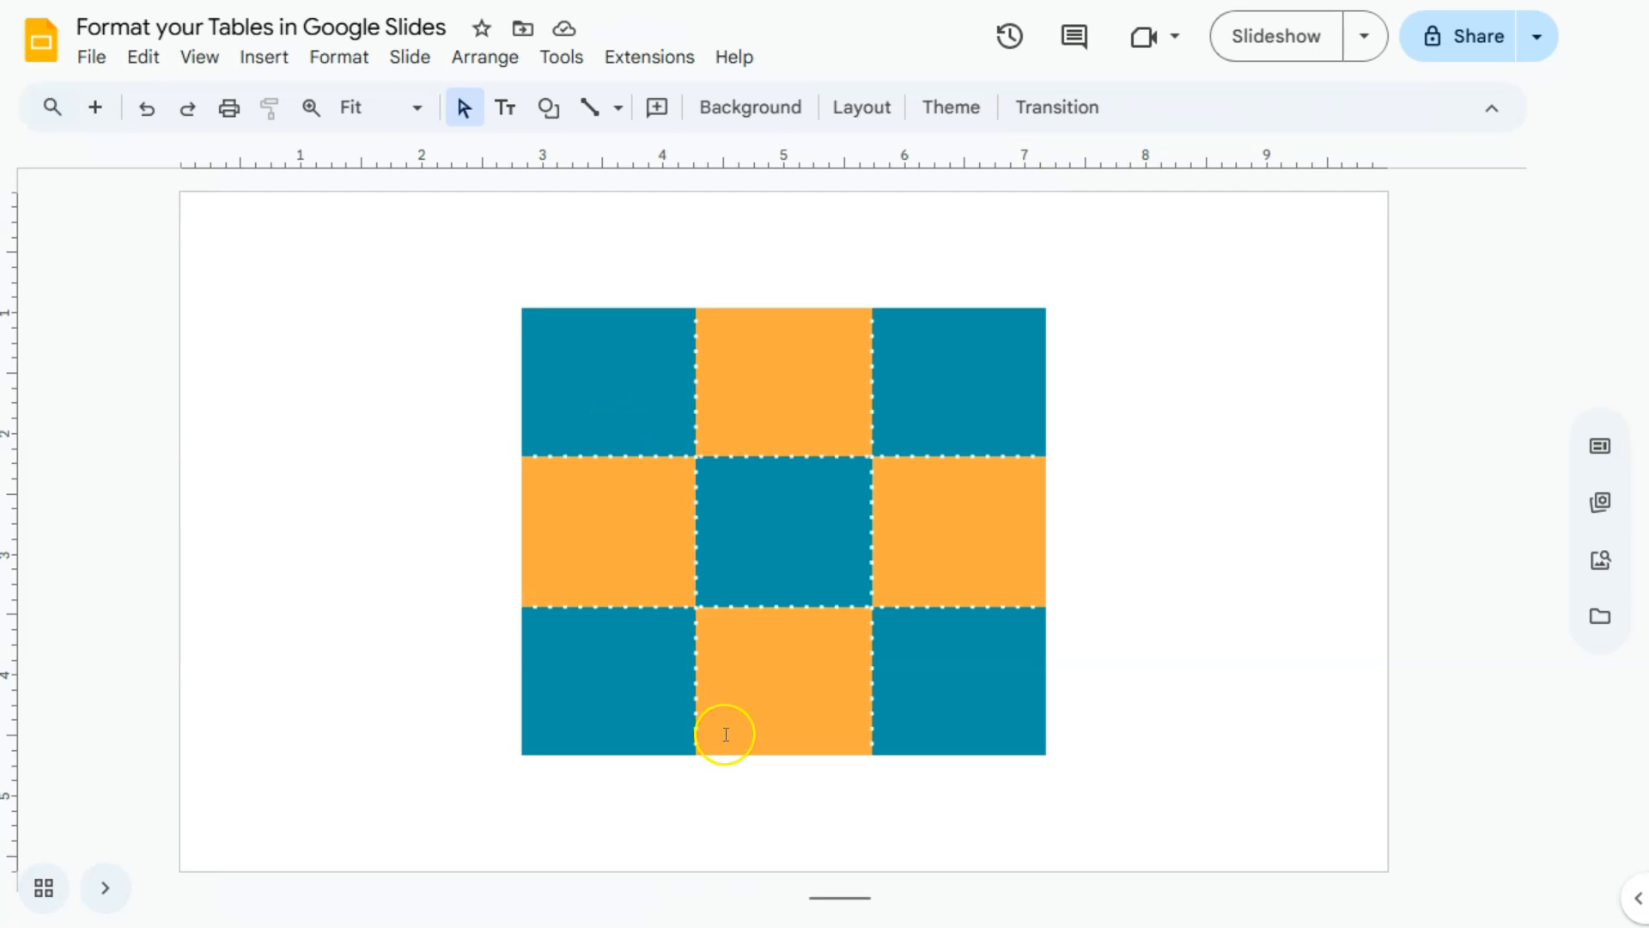
# Select the whole table and make its border lines thinner.
pyautogui.moveTo(450, 276); pyautogui.dragTo(1111, 788)
pyautogui.click(743, 109)
pyautogui.click(785, 196)
pyautogui.click(917, 236)
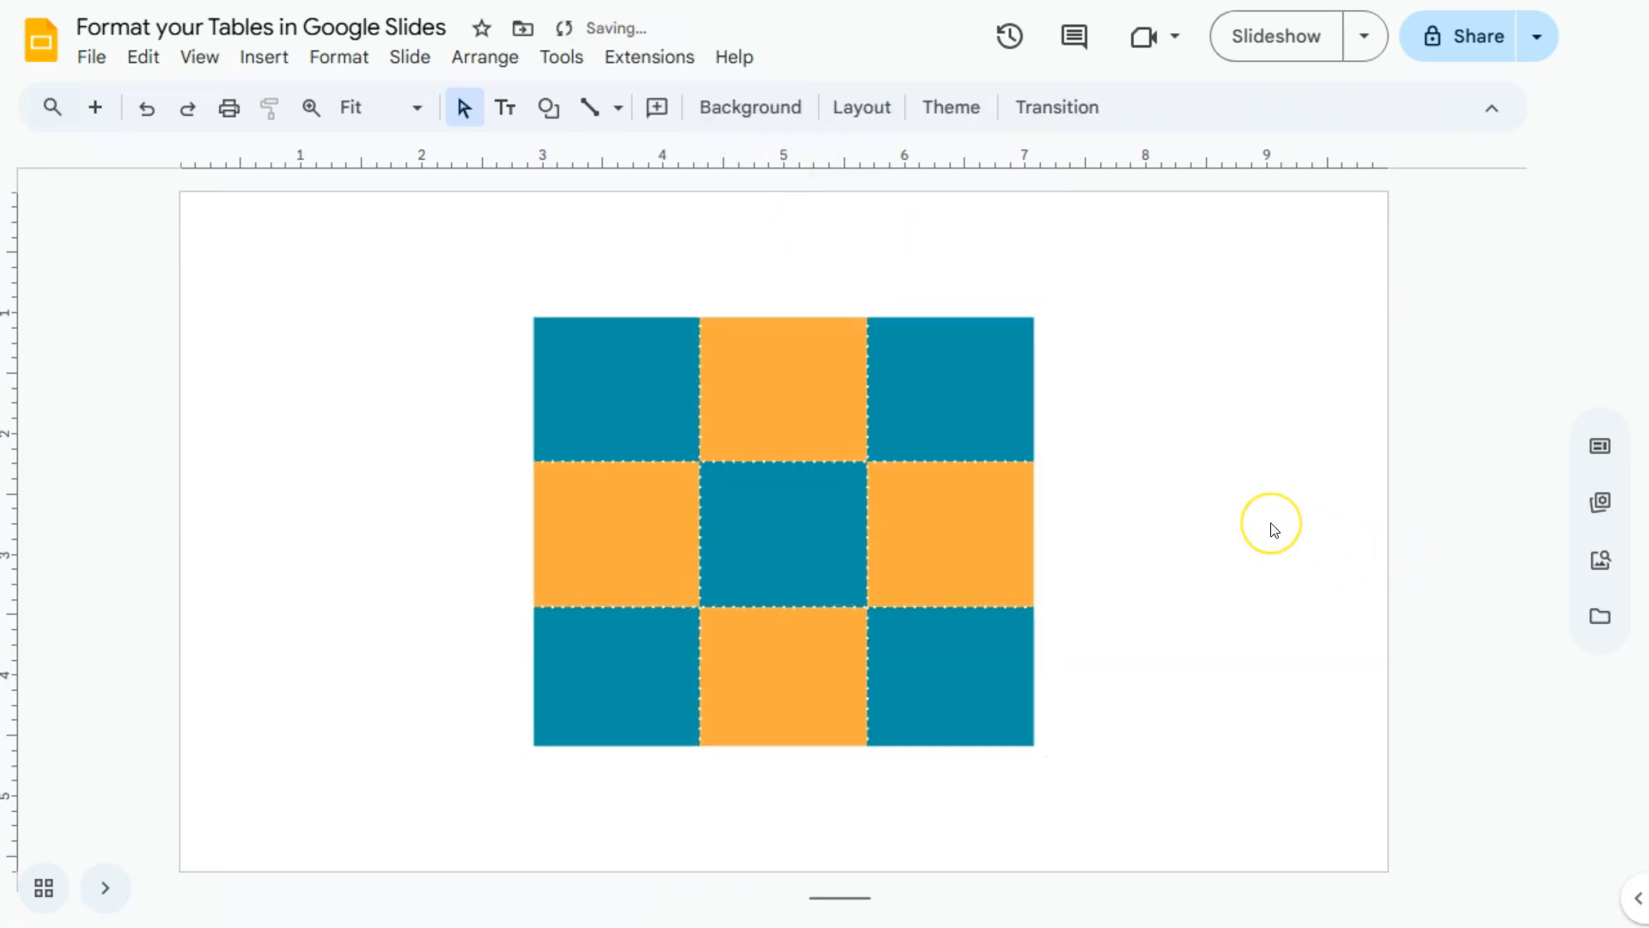